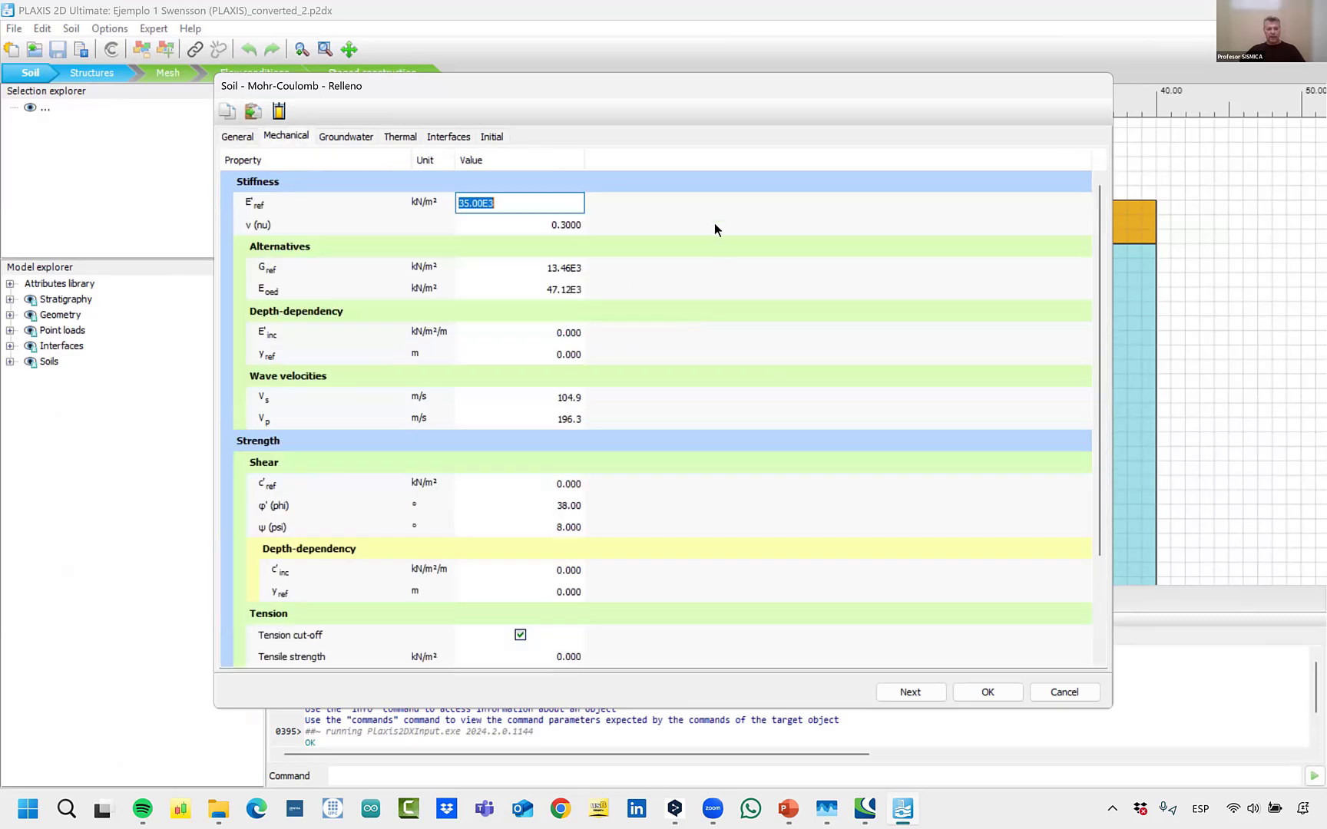
Review the mechanical properties of the Relleno material and the general and mechanical properties of Arena, then close the material sets.
{"action": "left_click", "coordinate": [735, 214]}
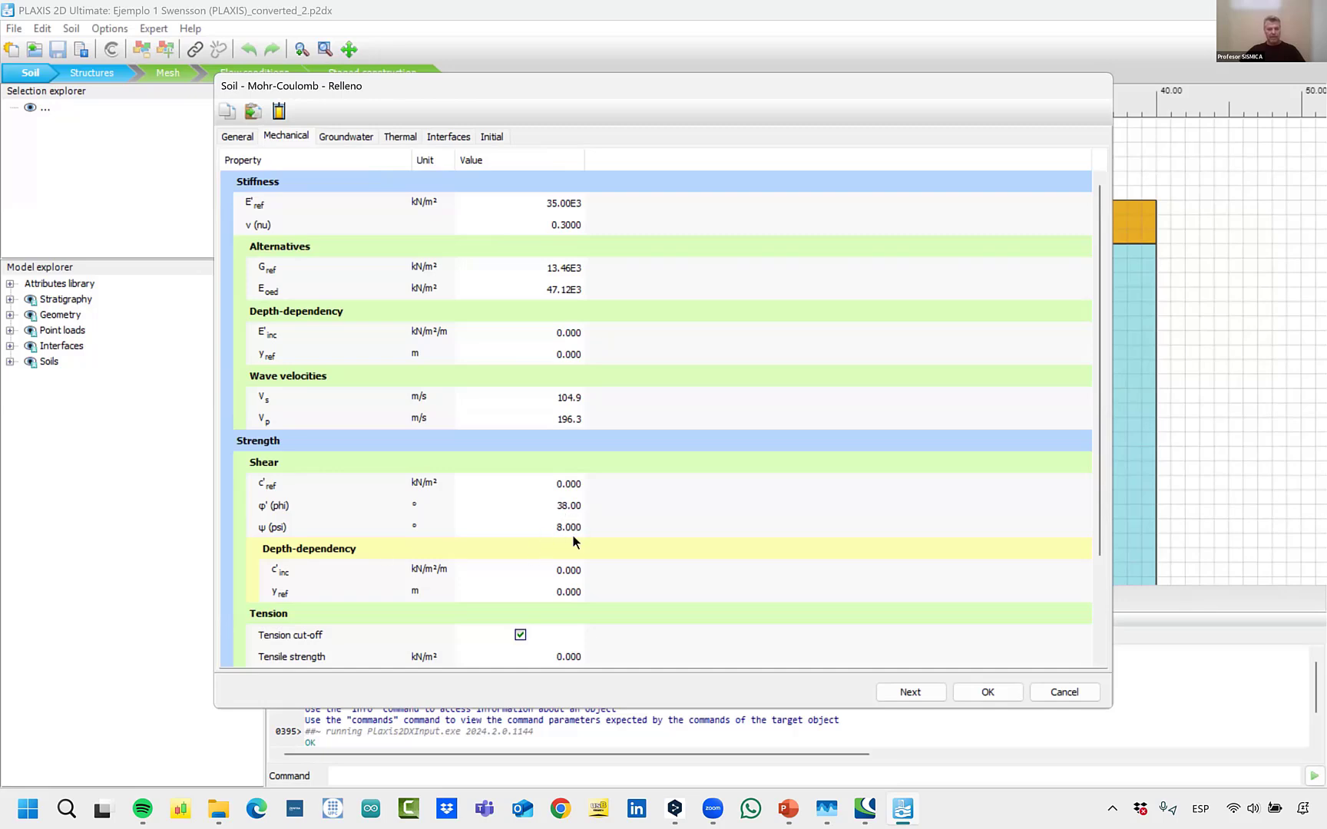
{"action": "left_click", "coordinate": [974, 683]}
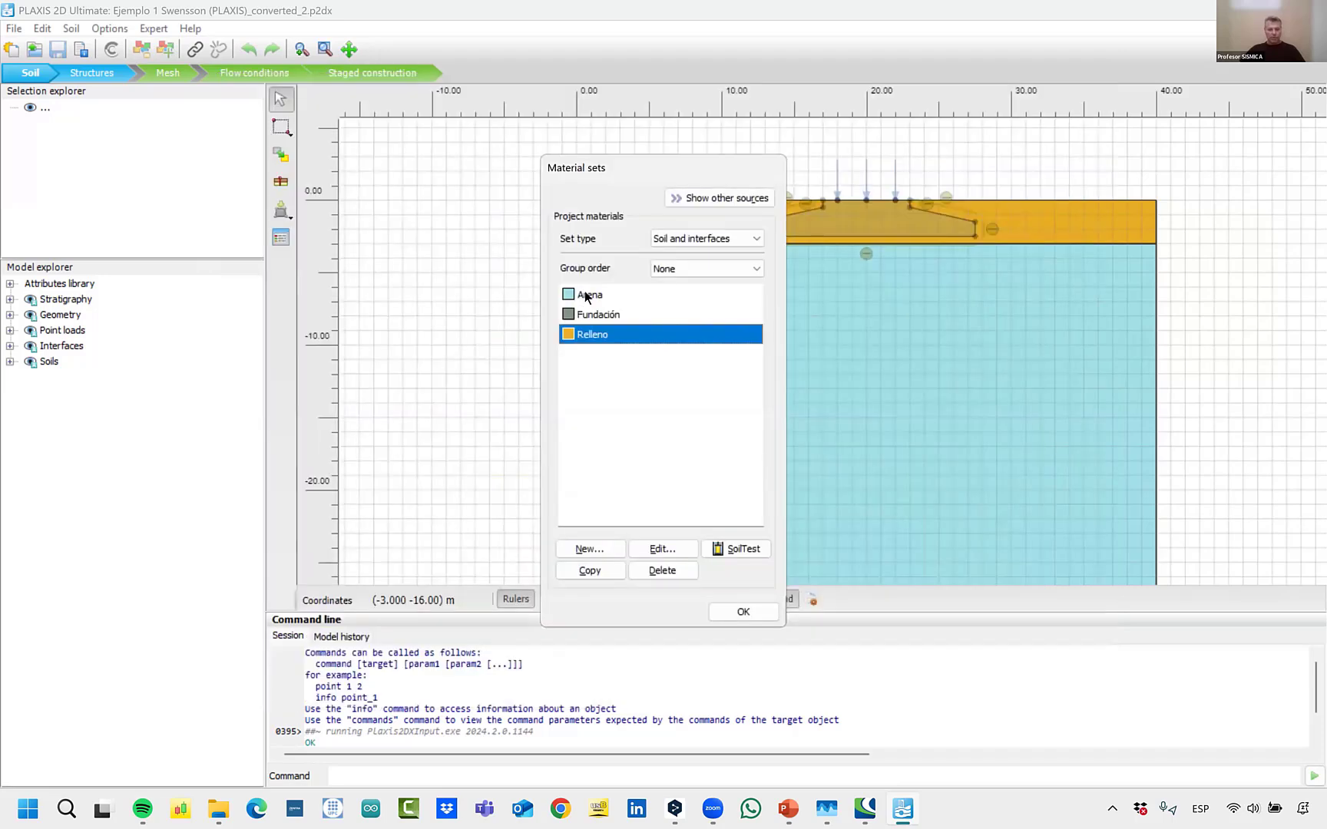
{"action": "double_click", "coordinate": [607, 294]}
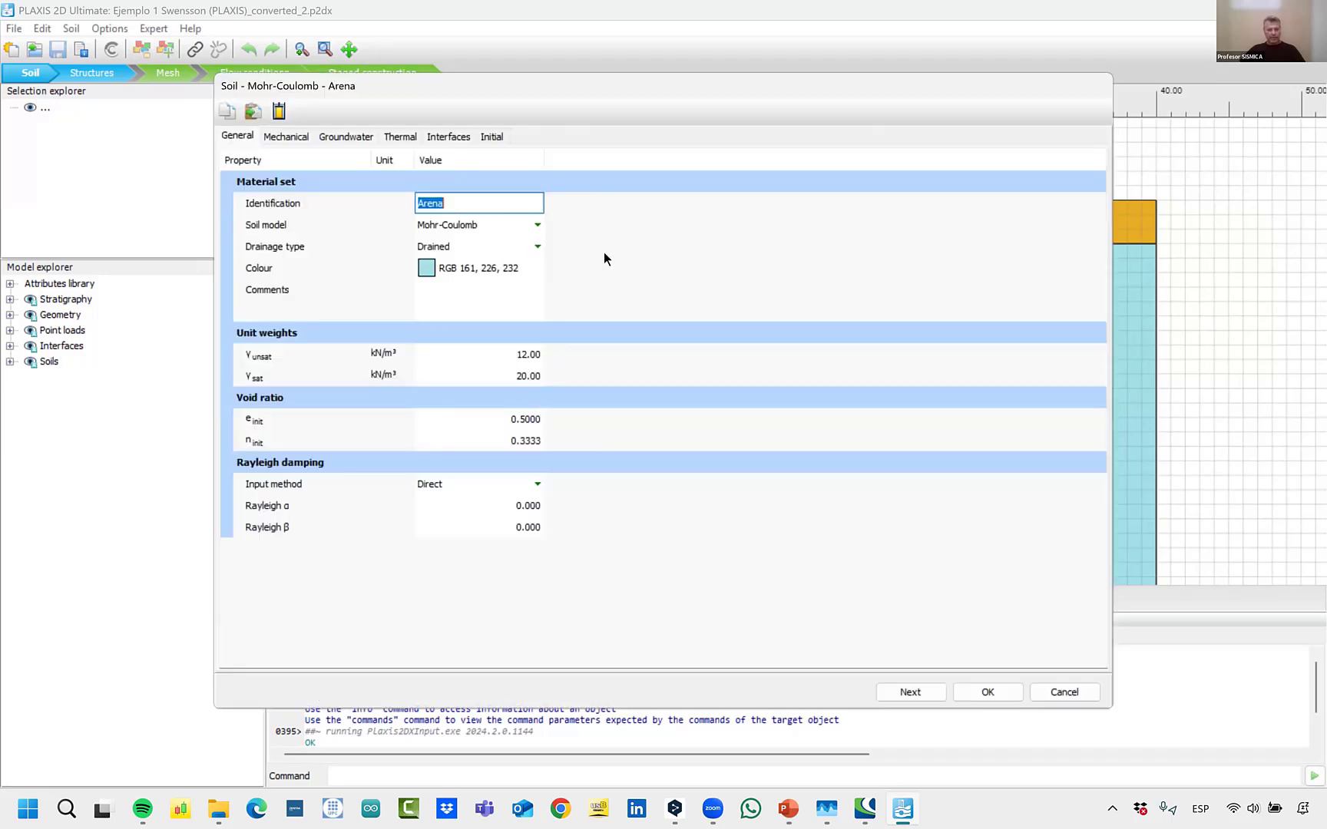
{"action": "left_click", "coordinate": [548, 243]}
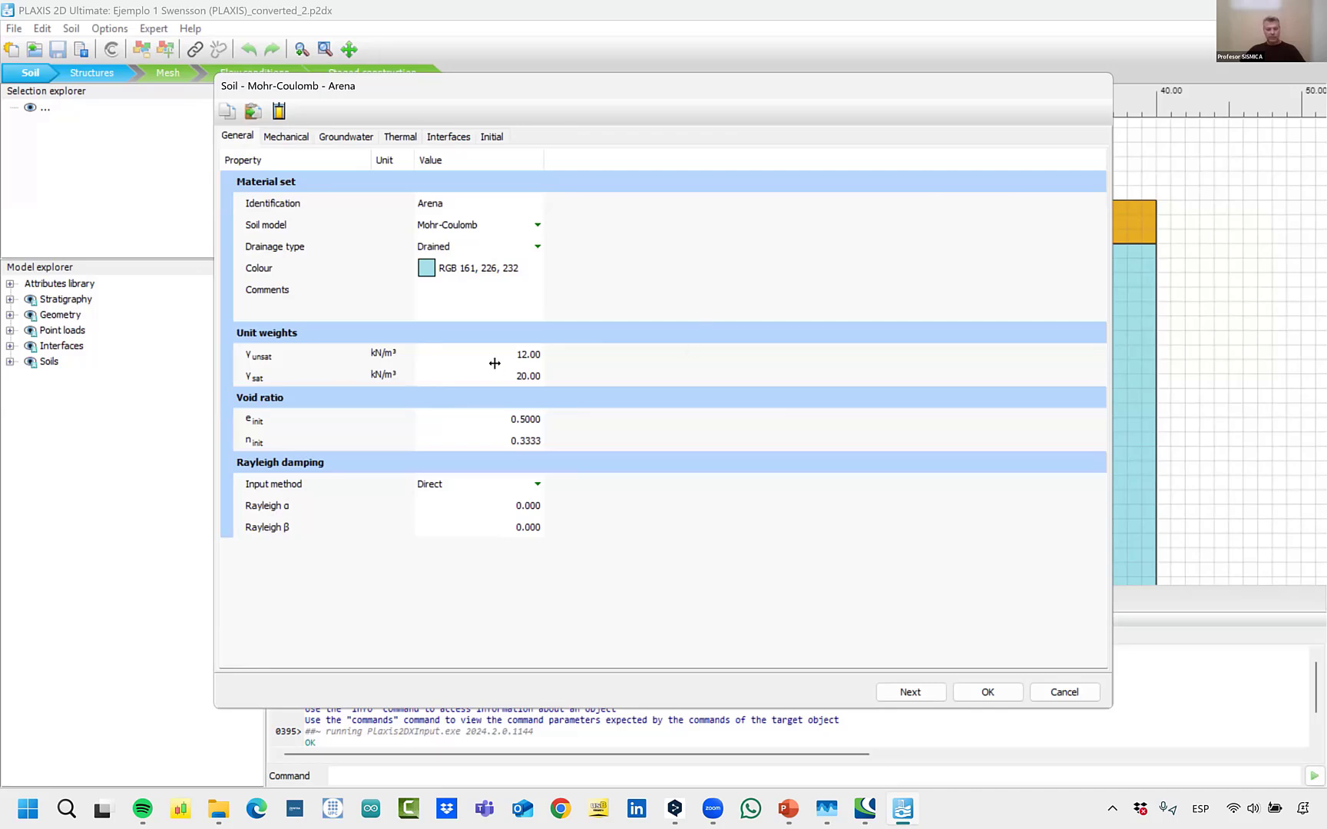
{"action": "left_click", "coordinate": [286, 136]}
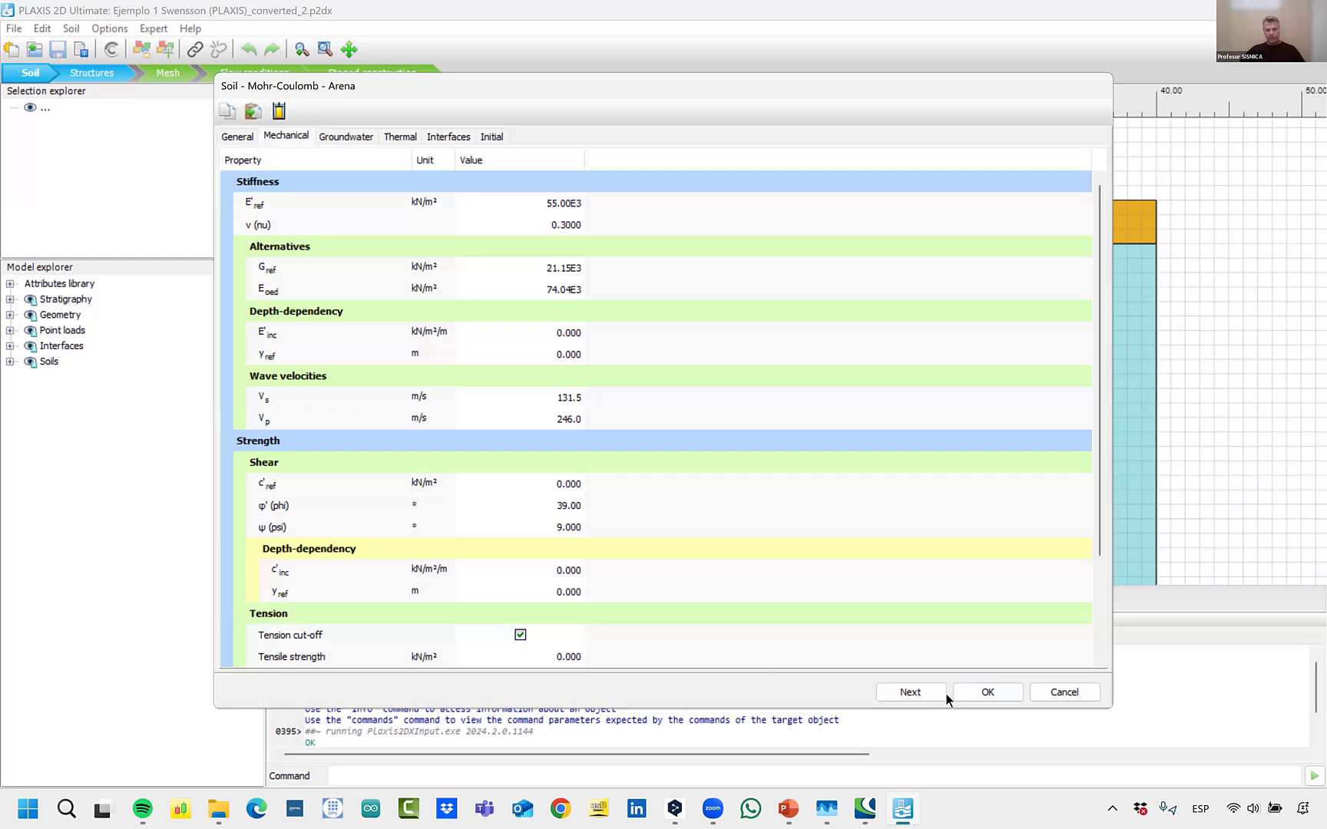
{"action": "left_click", "coordinate": [982, 692]}
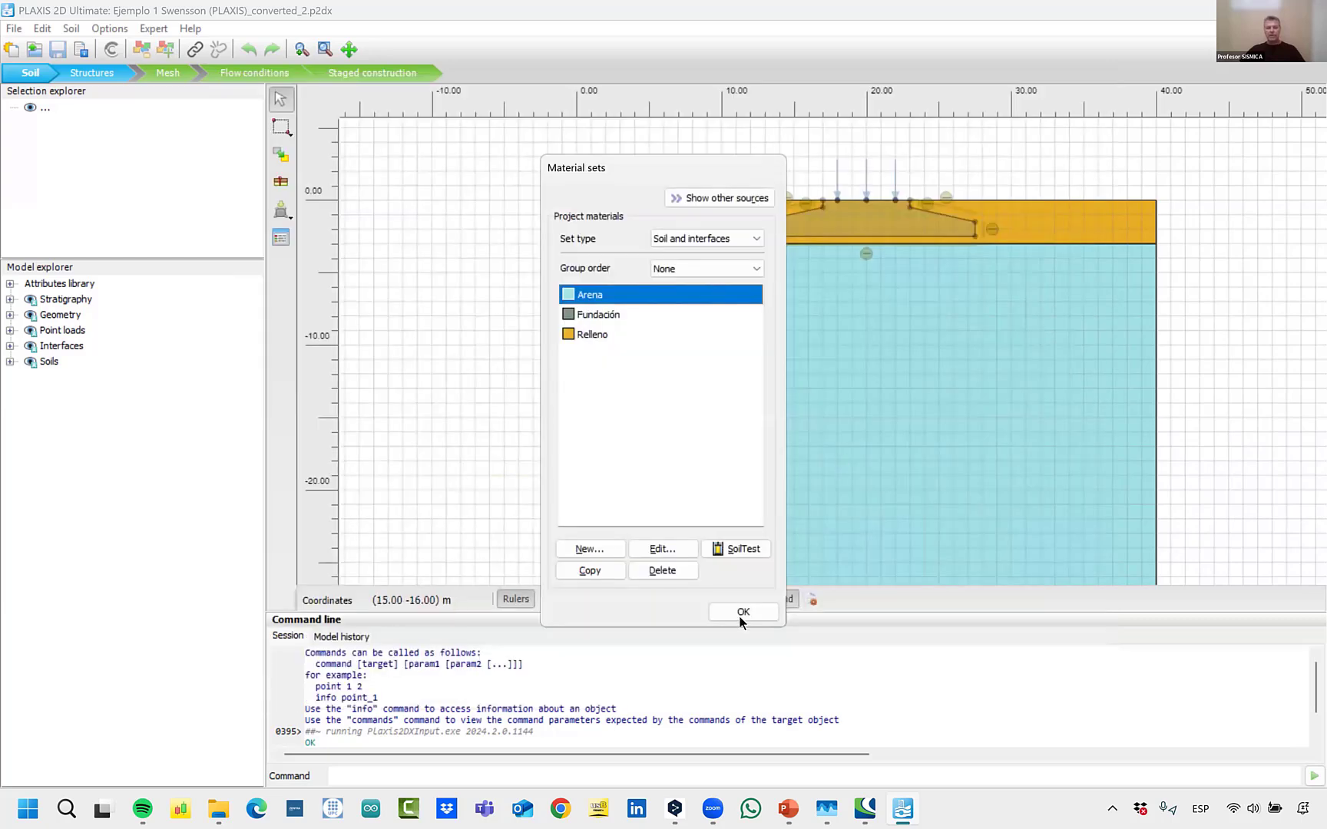
{"action": "left_click", "coordinate": [741, 613]}
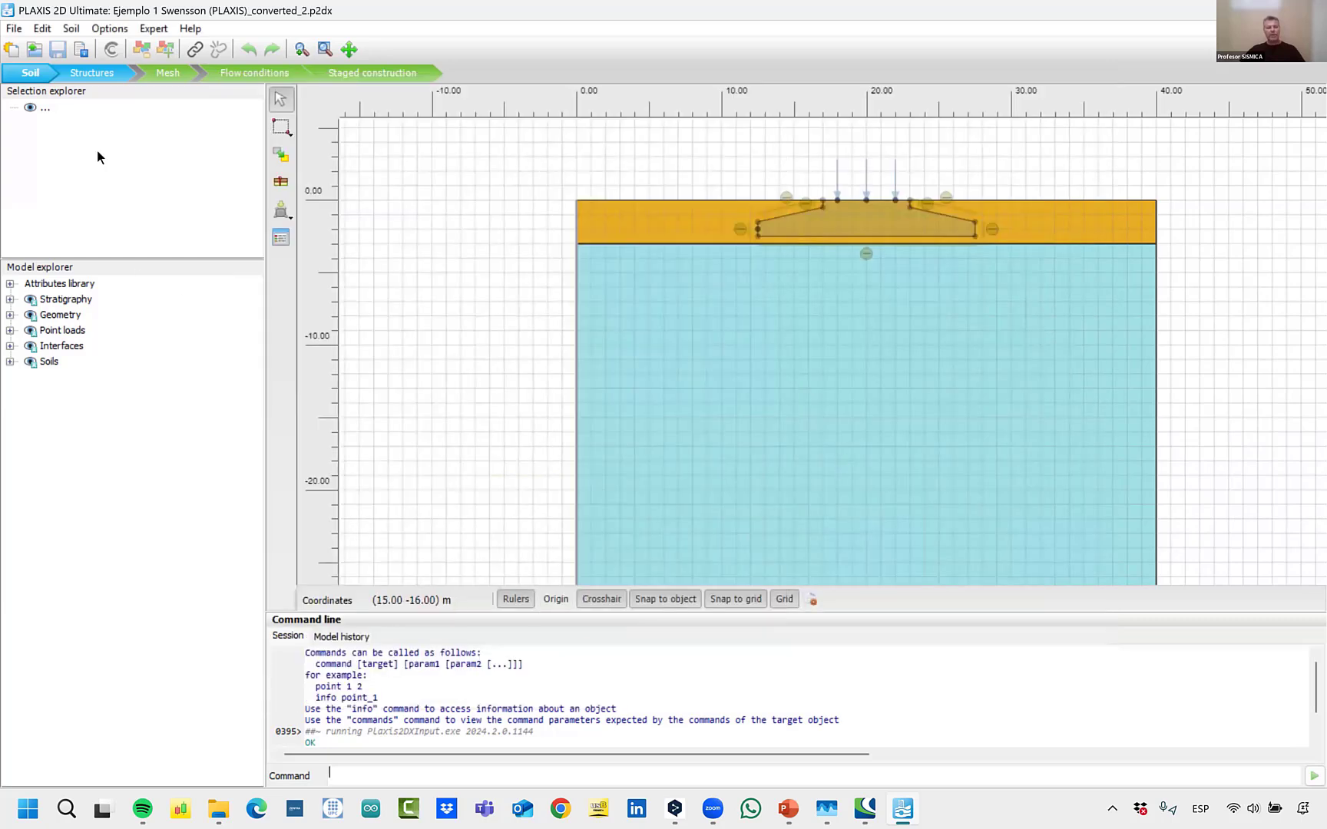
In Structures mode, review the general and mechanical properties of the Fundación material and close the material sets.
{"action": "left_click", "coordinate": [86, 78]}
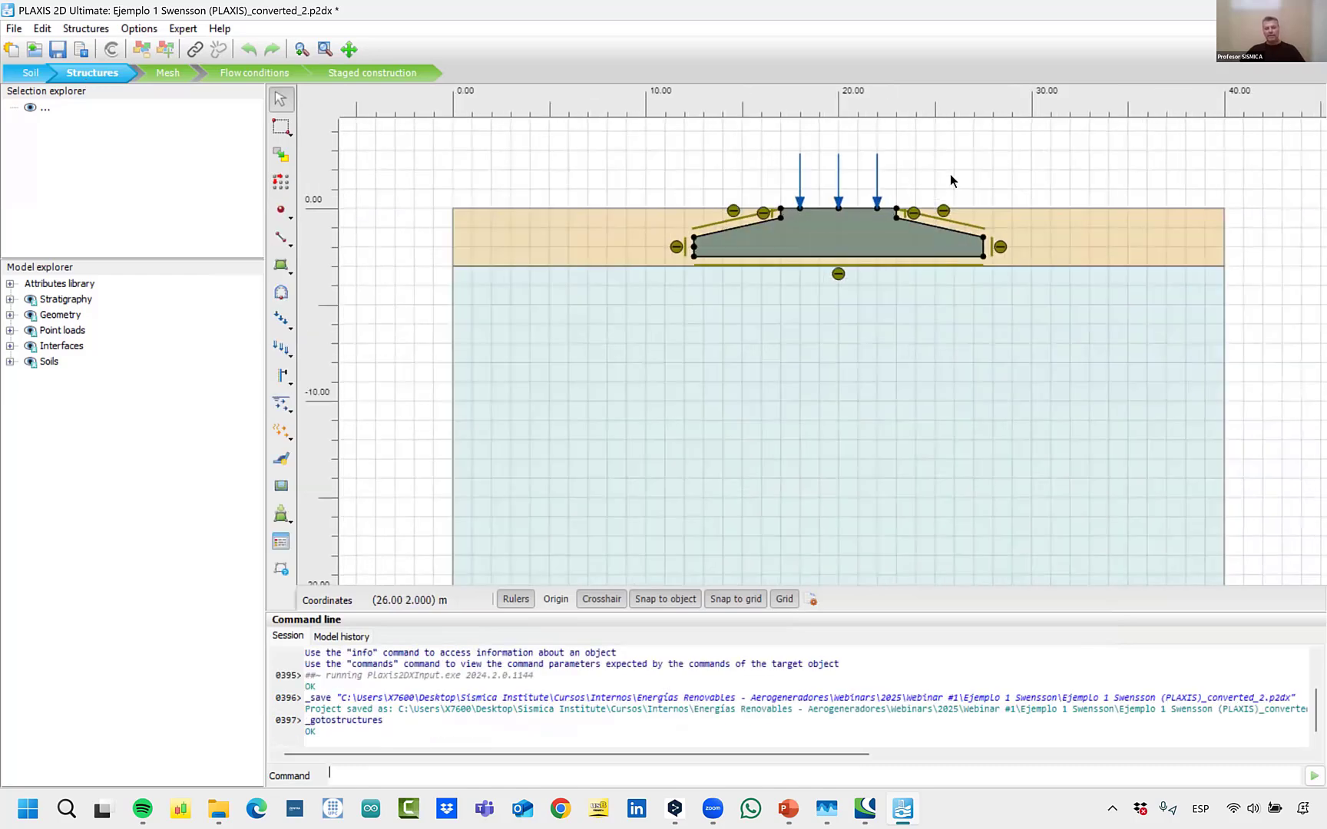
{"action": "scroll", "coordinate": [950, 178], "scroll_direction": "up", "scroll_amount": 1}
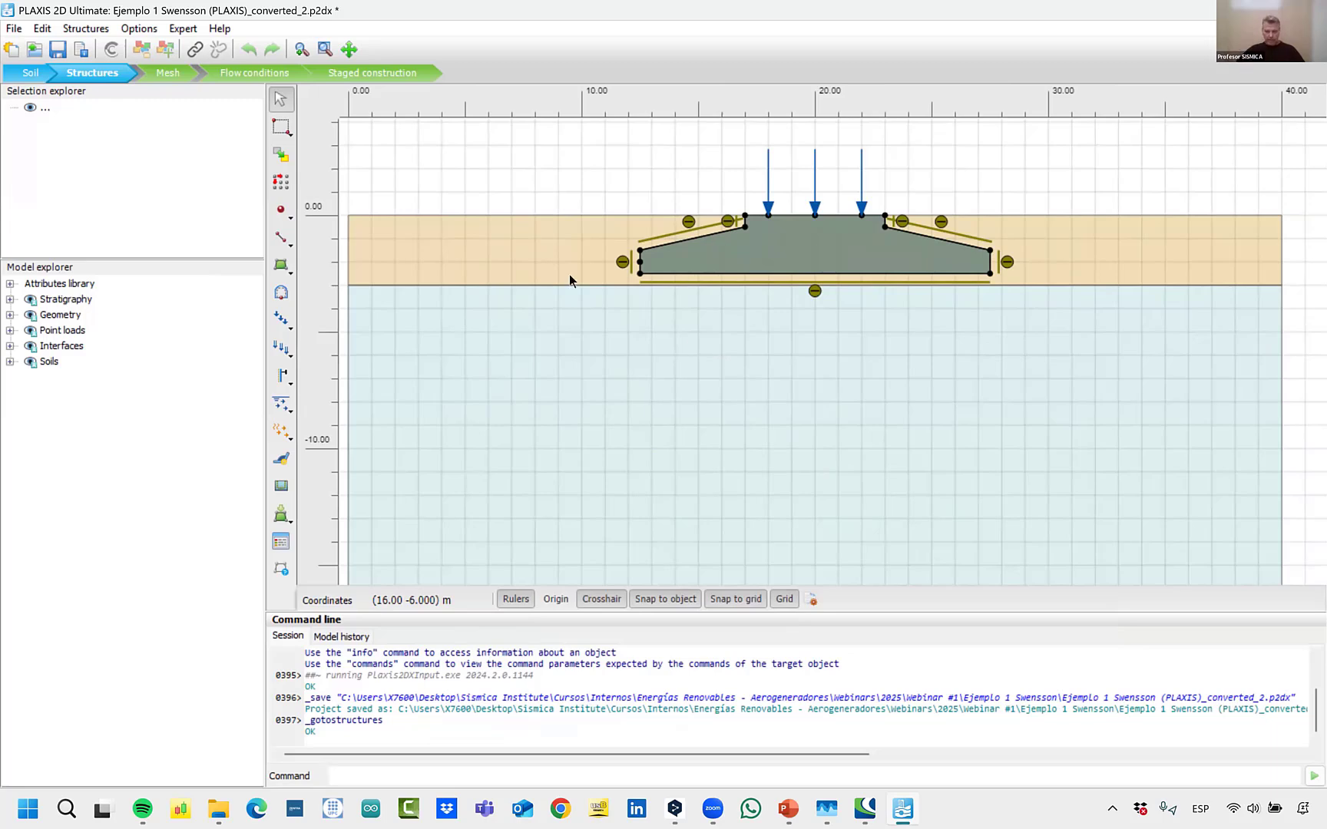
{"action": "left_click", "coordinate": [281, 542]}
{"action": "double_click", "coordinate": [596, 312]}
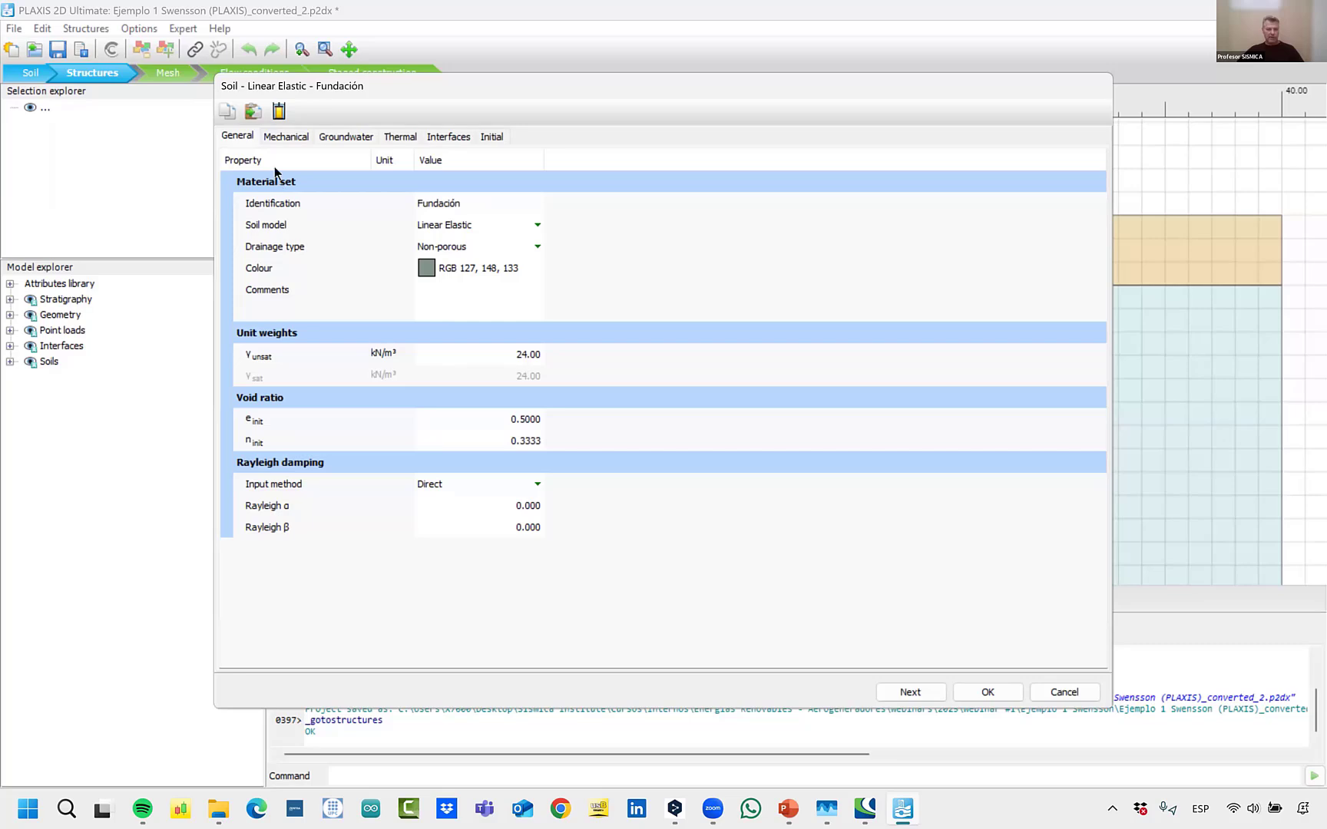
{"action": "left_click", "coordinate": [283, 138]}
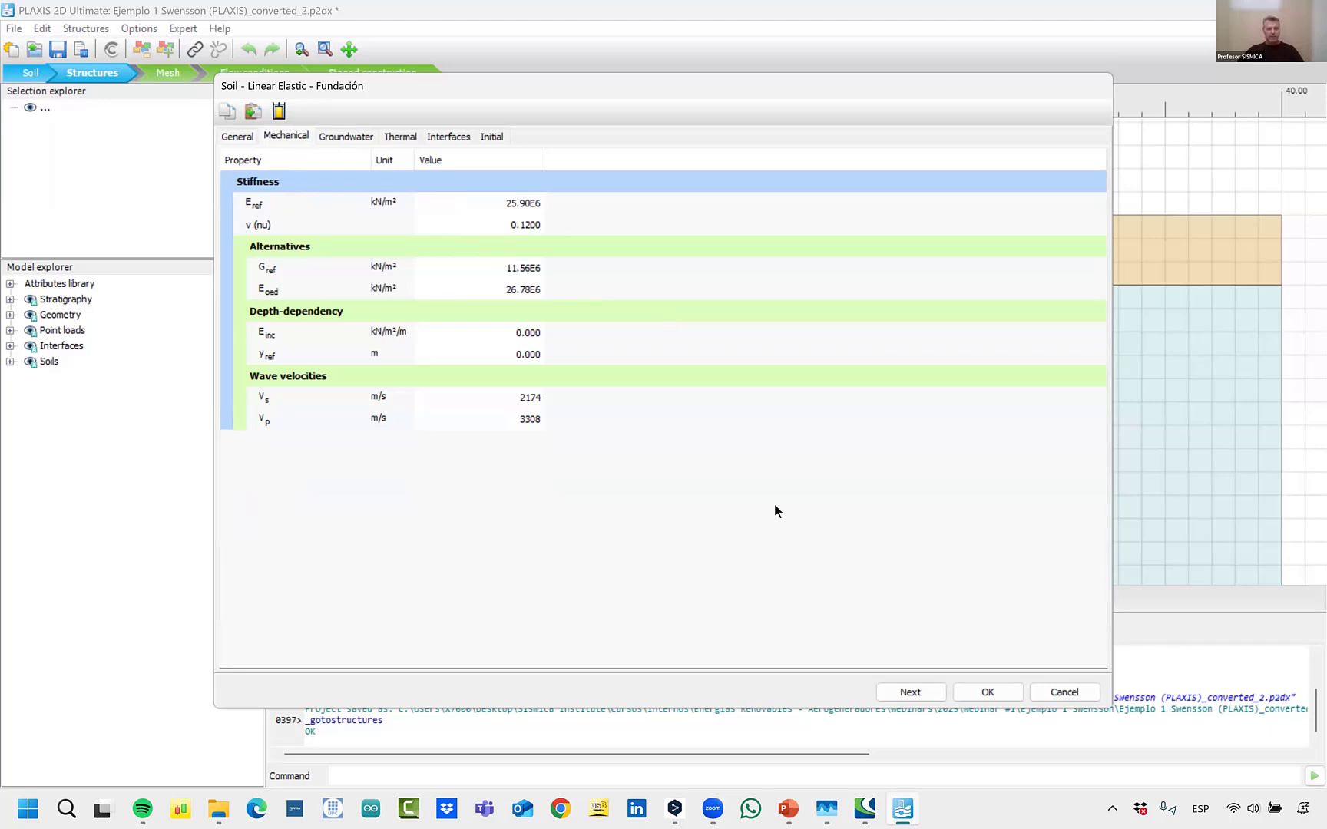
{"action": "left_click", "coordinate": [986, 692]}
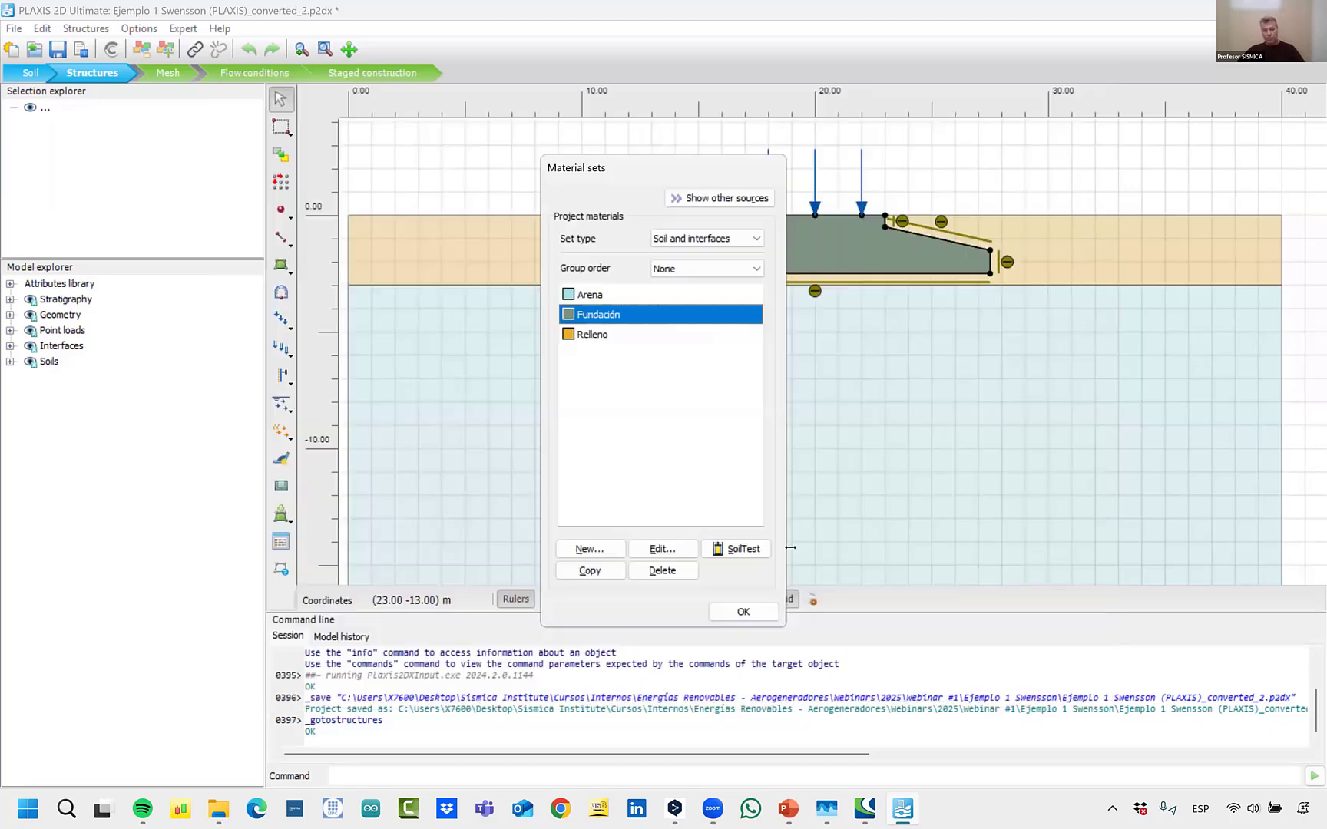
{"action": "left_click", "coordinate": [760, 616]}
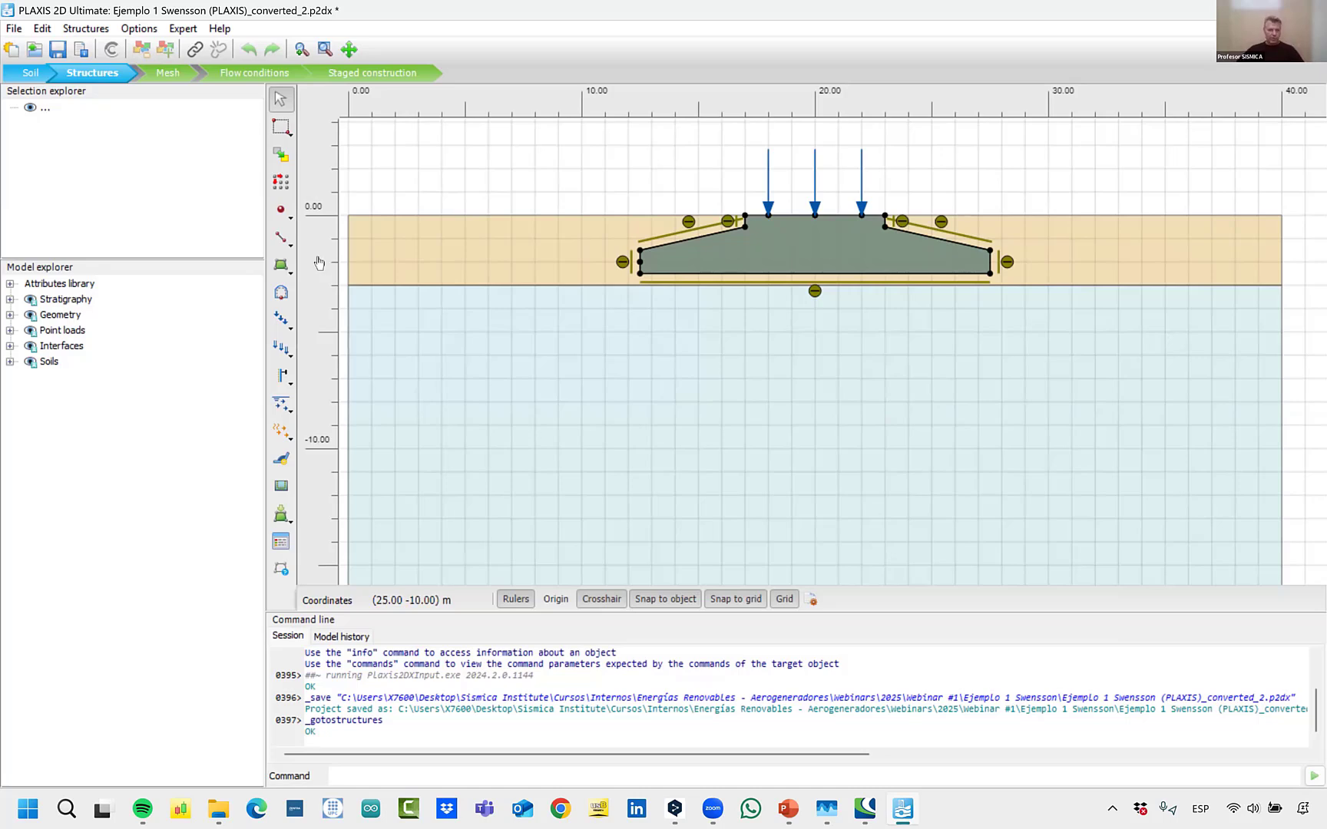
Go through the modelling stages to Staged construction and inspect the point loads on the foundation in the Carga phase.
{"action": "left_click", "coordinate": [166, 74]}
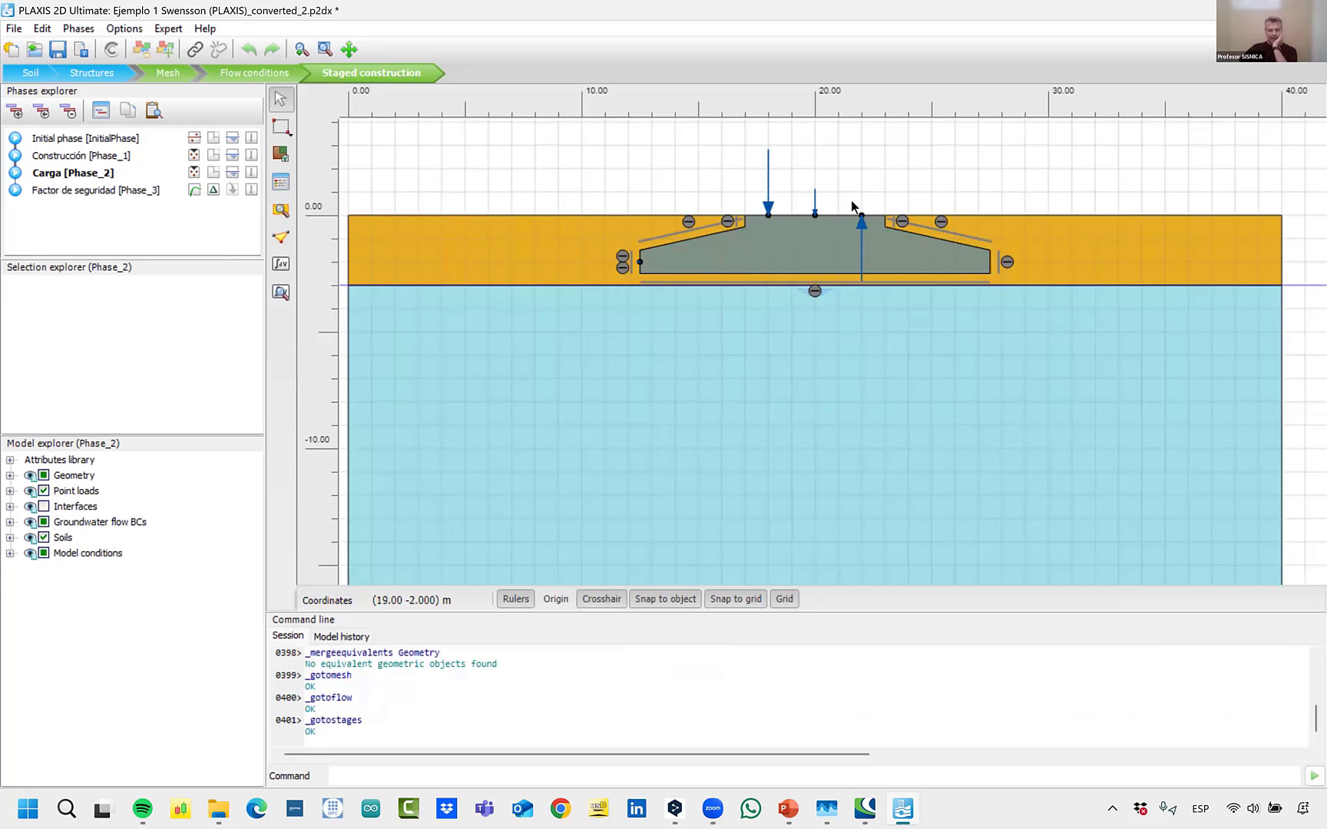
{"action": "scroll", "coordinate": [785, 246], "scroll_direction": "up", "scroll_amount": 5}
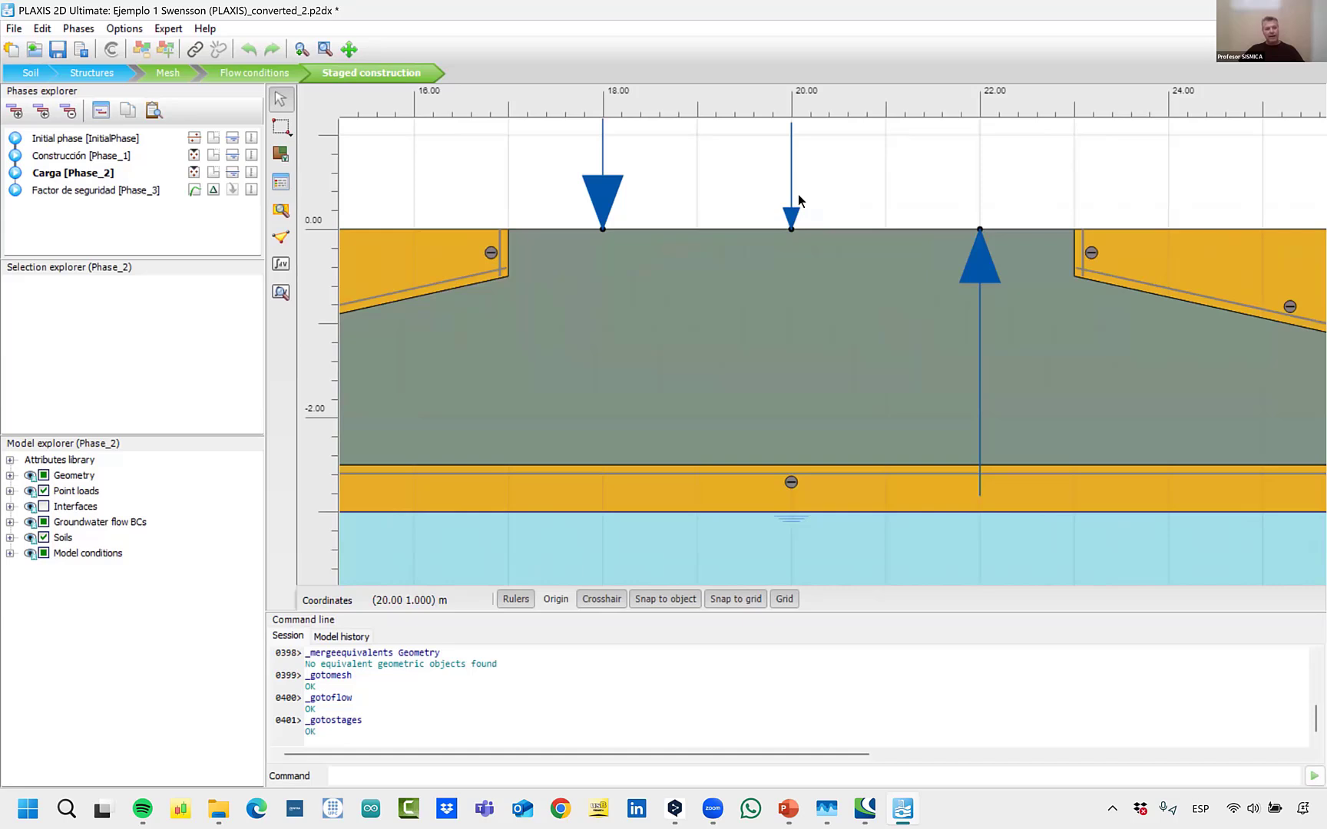
{"action": "scroll", "coordinate": [649, 267], "scroll_direction": "down", "scroll_amount": 4}
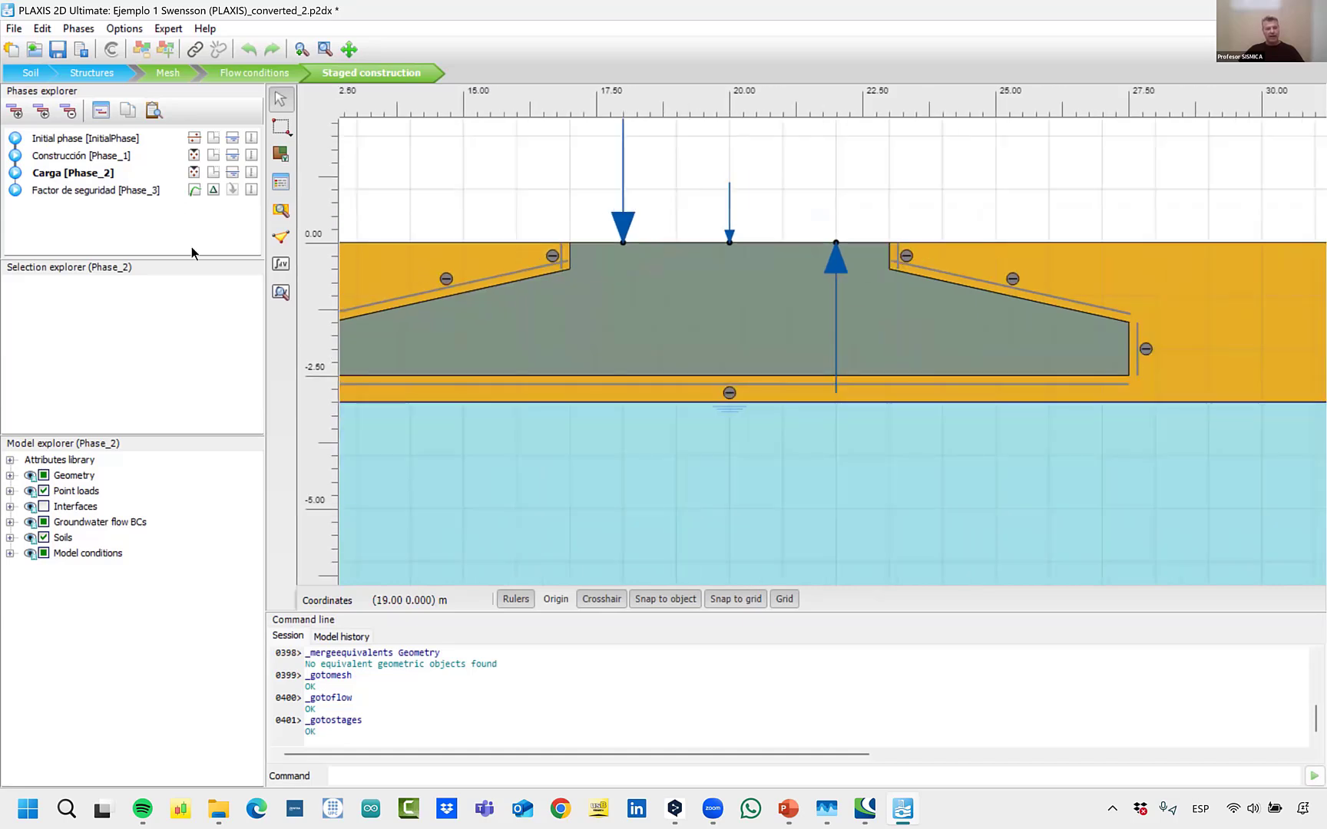
{"action": "scroll", "coordinate": [1028, 221], "scroll_direction": "down", "scroll_amount": 2}
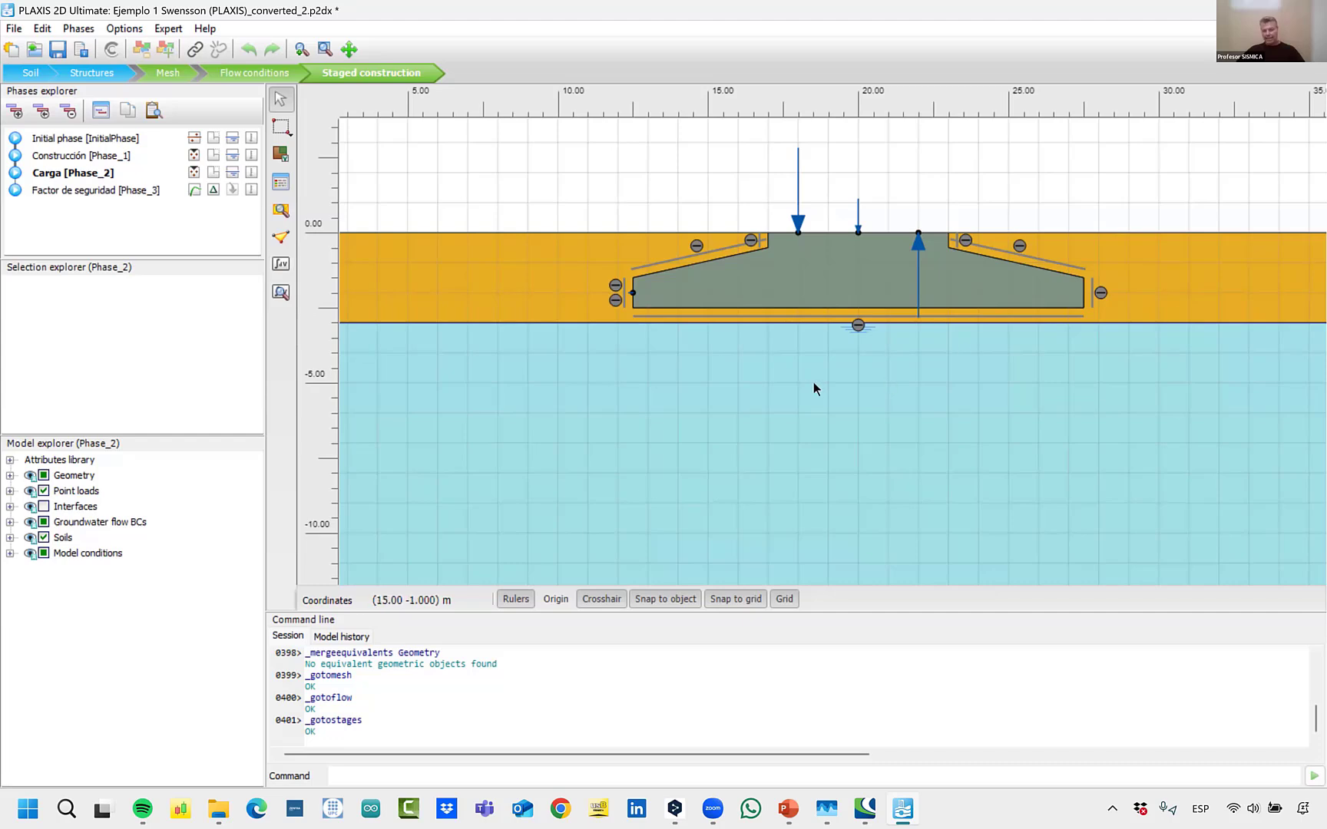
Open the calculation results for the Carga phase in PLAXIS 2D Output and examine the deformed mesh around the foundation.
{"action": "left_click", "coordinate": [281, 265]}
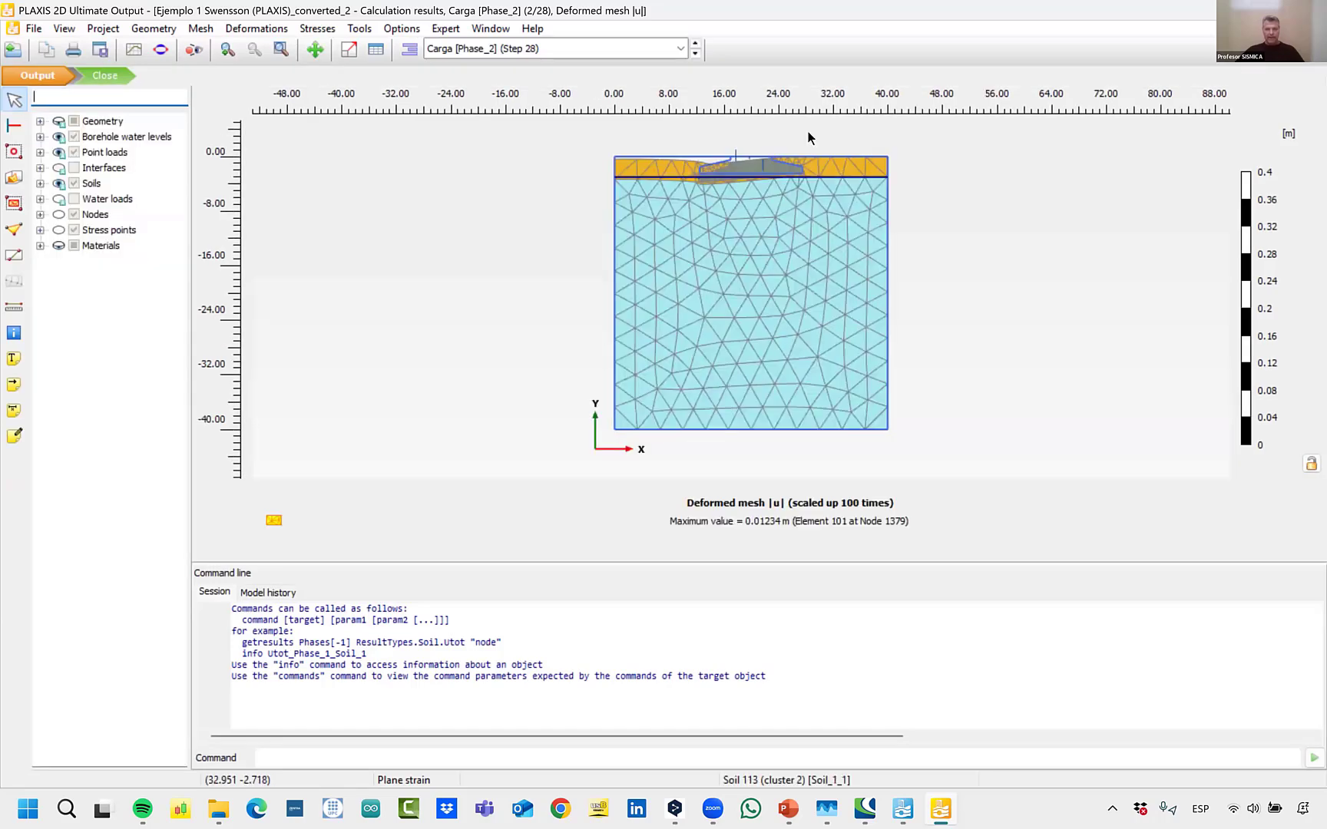
{"action": "scroll", "coordinate": [808, 131], "scroll_direction": "up", "scroll_amount": 5}
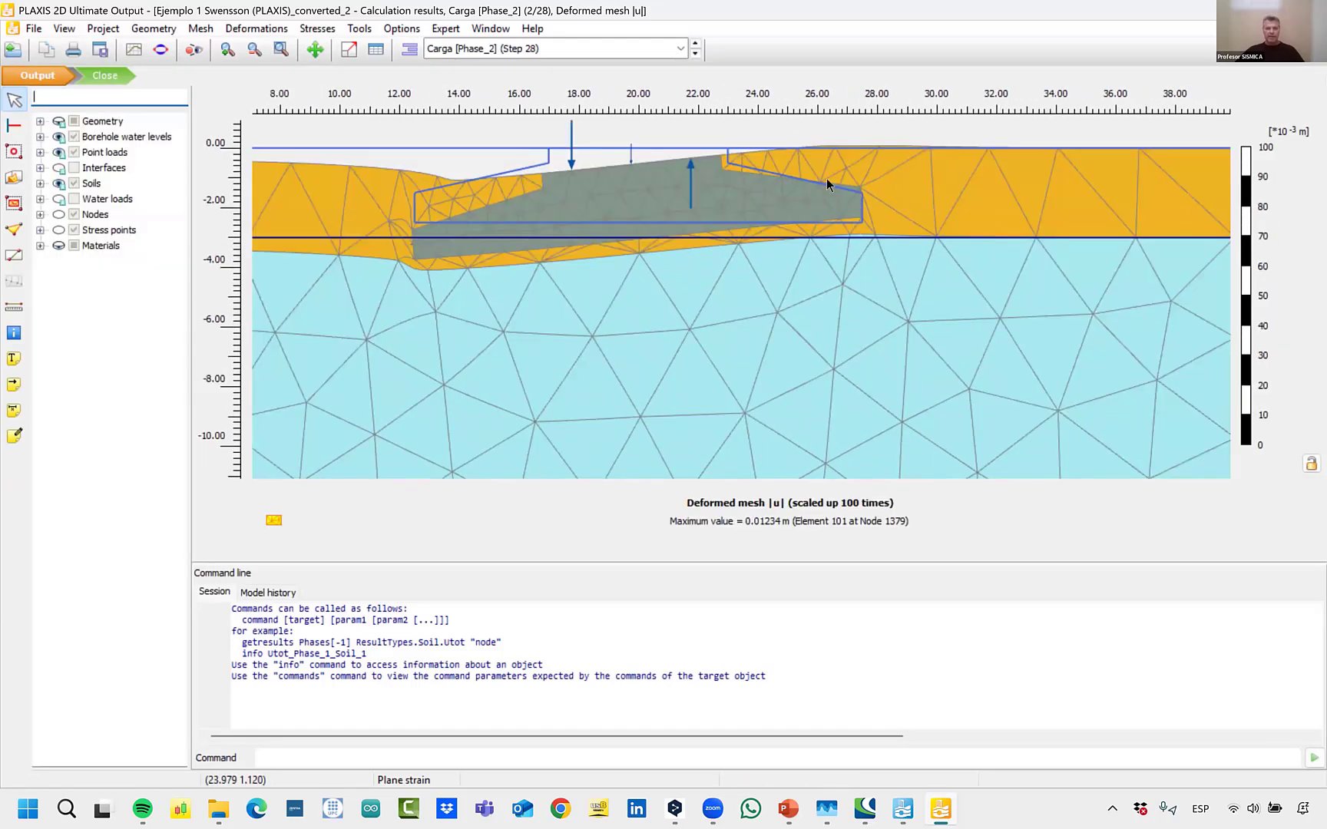
{"action": "scroll", "coordinate": [618, 145], "scroll_direction": "up", "scroll_amount": 4}
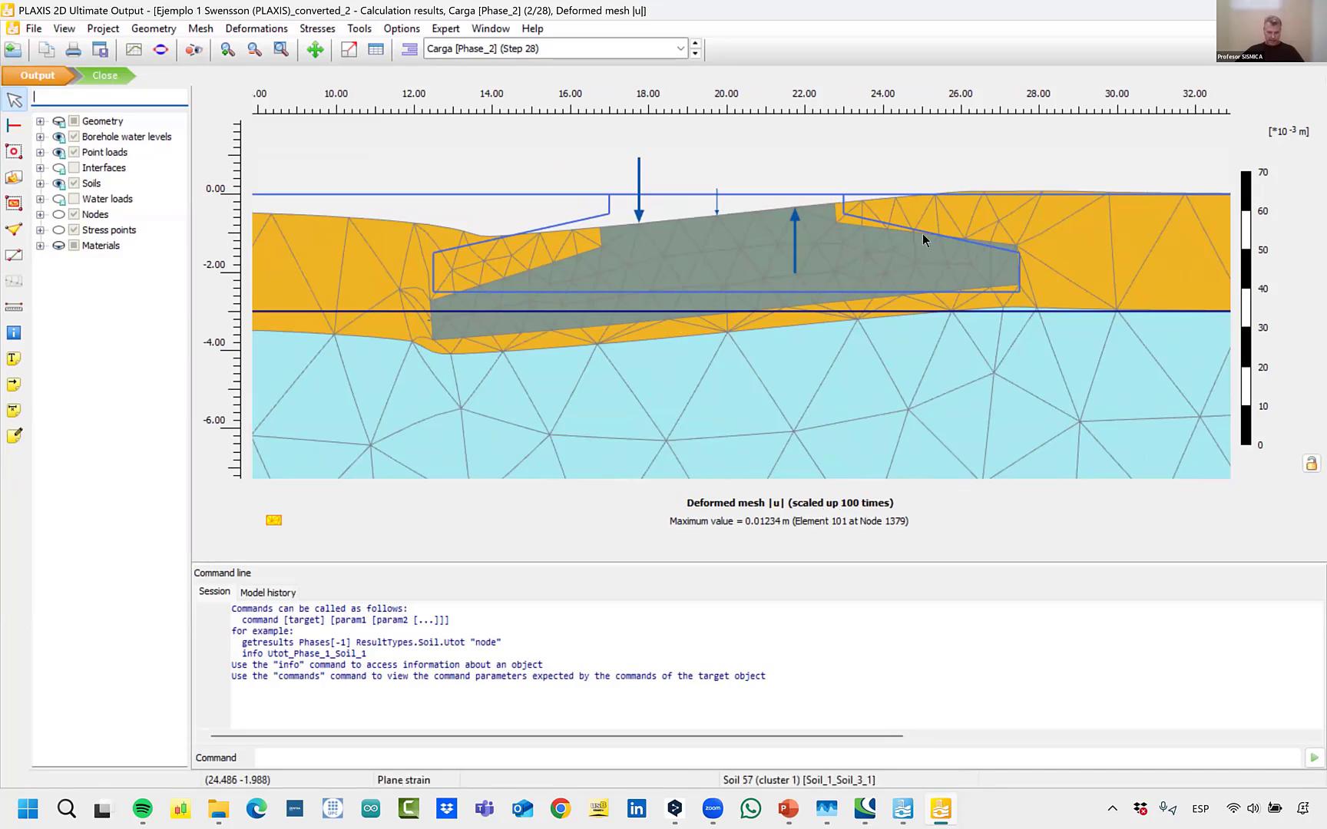
{"action": "scroll", "coordinate": [702, 242], "scroll_direction": "down", "scroll_amount": 2}
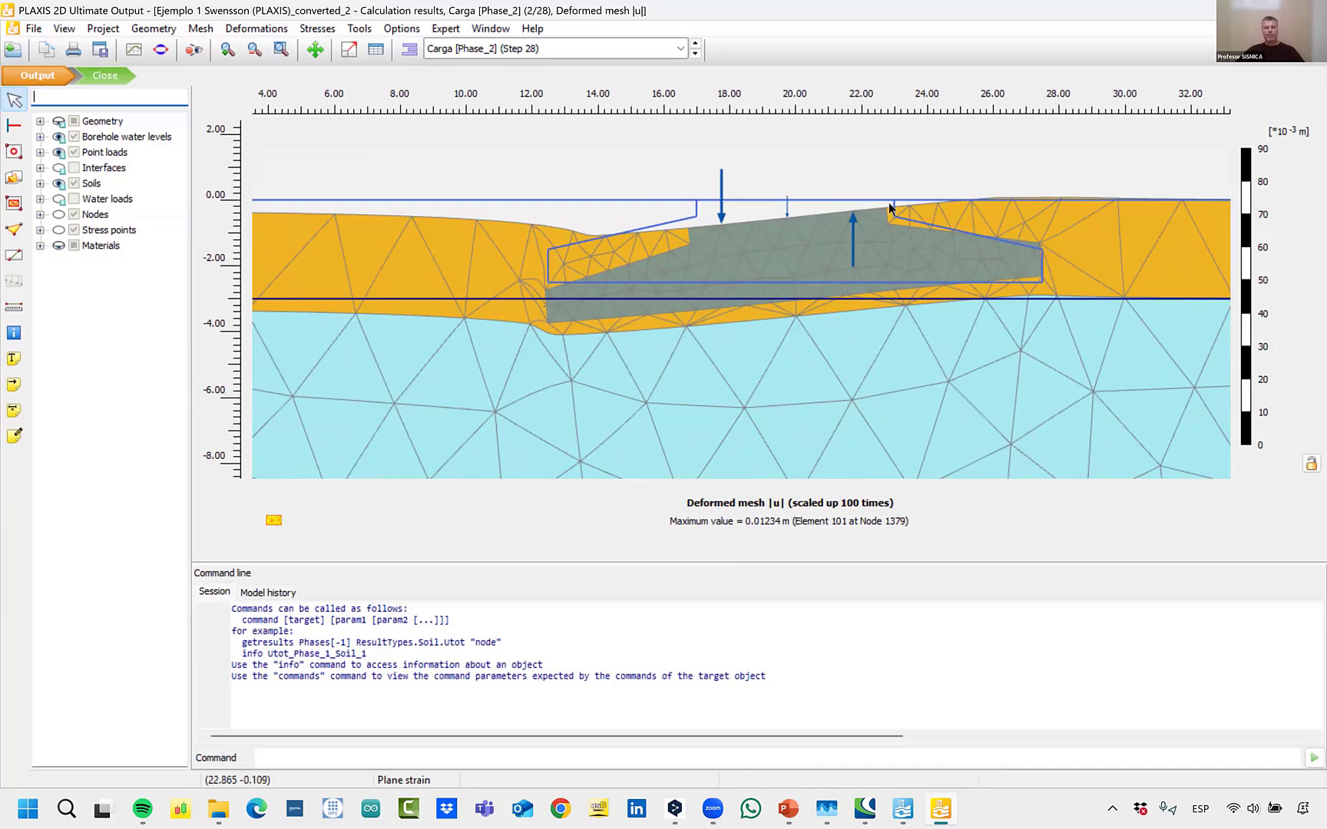
{"action": "scroll", "coordinate": [874, 149], "scroll_direction": "down", "scroll_amount": 2}
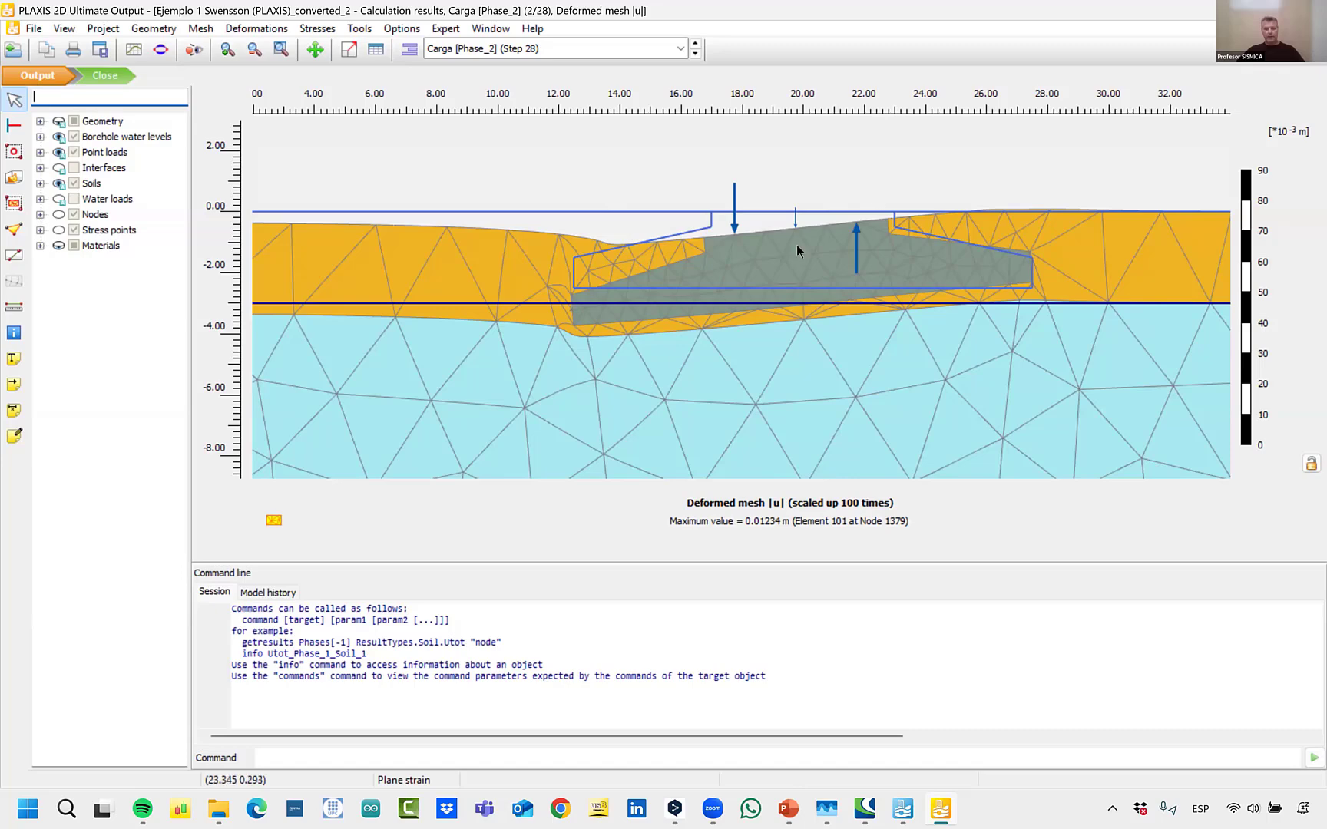
Display the vertical total displacements u_y for the Carga phase.
{"action": "left_click", "coordinate": [261, 29]}
{"action": "mouse_move", "coordinate": [292, 78]}
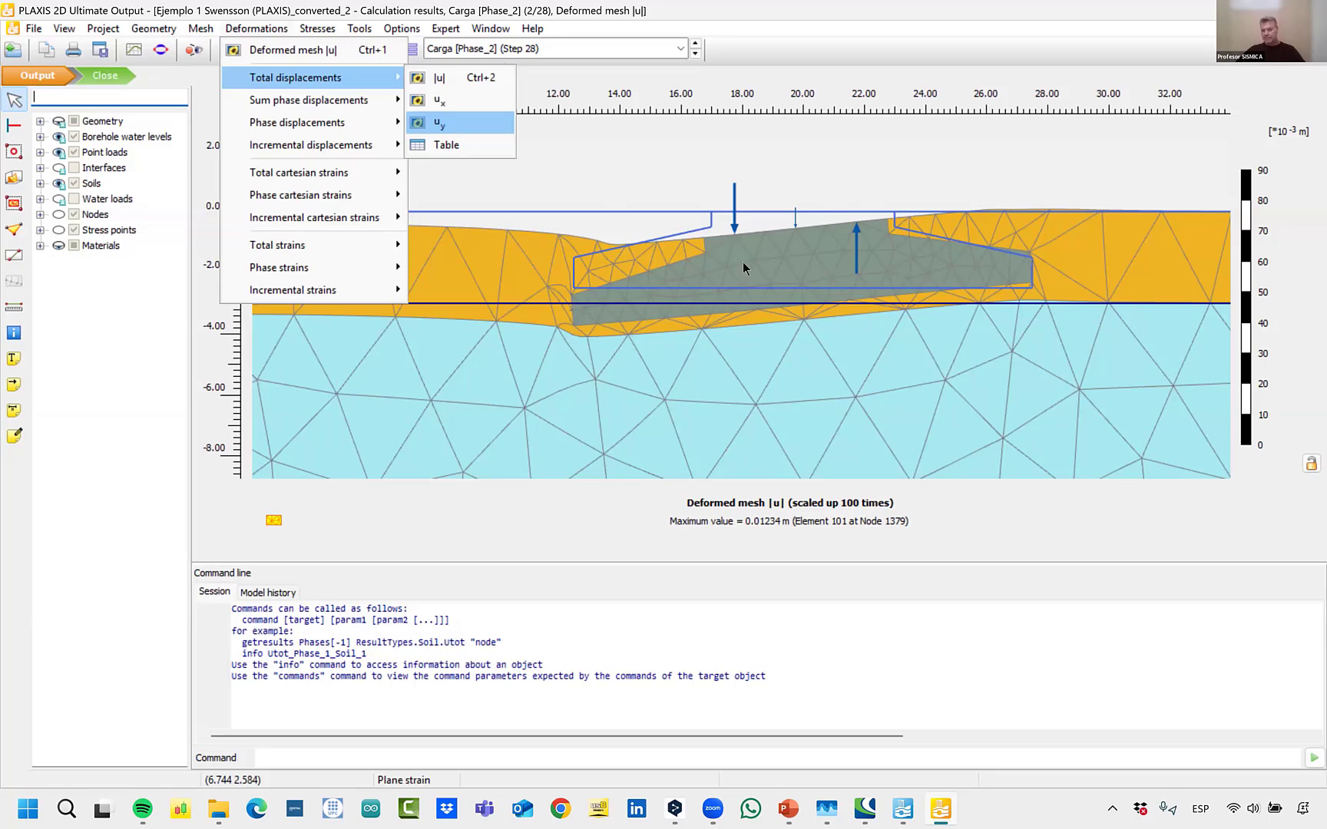
{"action": "key", "text": "Return"}
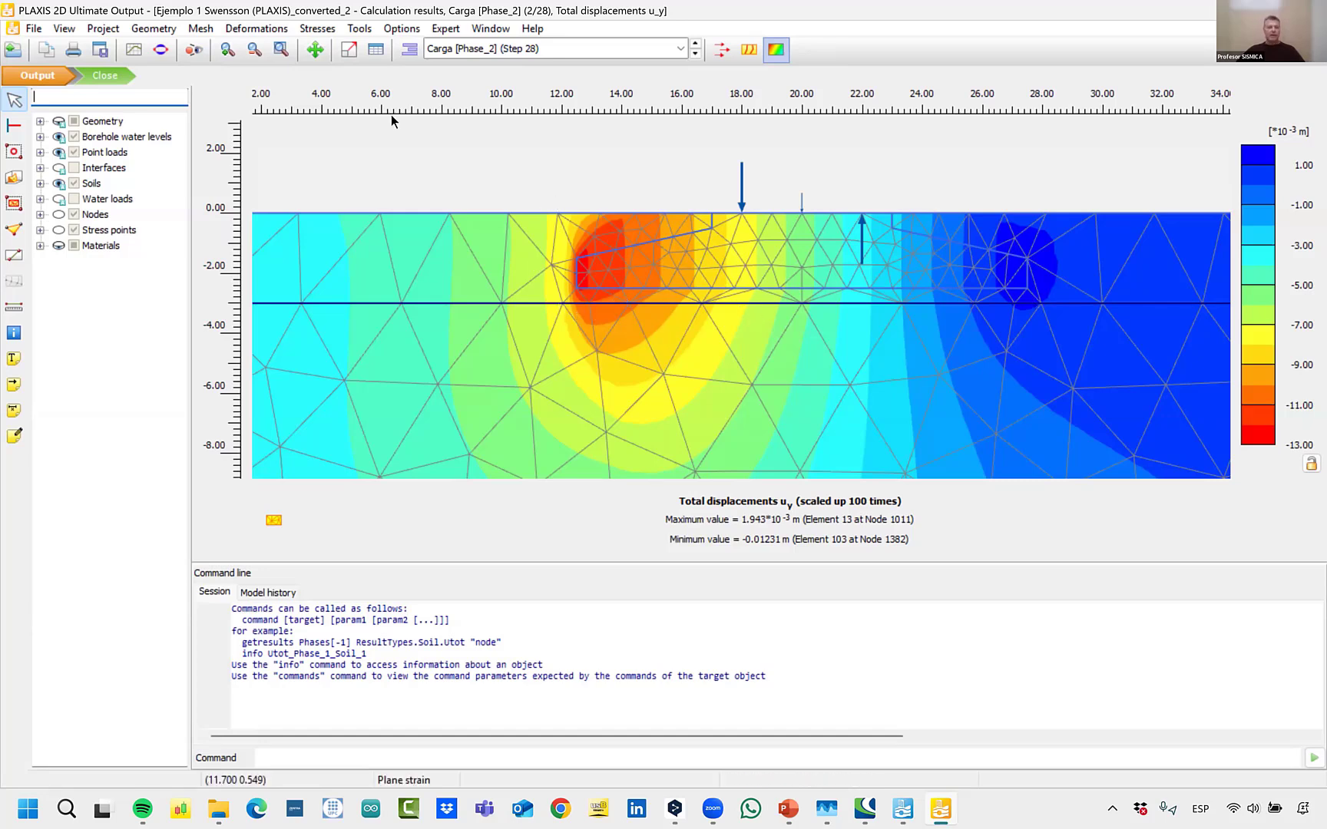
Show the saved Chart 1 of Deformación (m) against %Carga from the Curves manager and close the manager.
{"action": "left_click", "coordinate": [357, 29]}
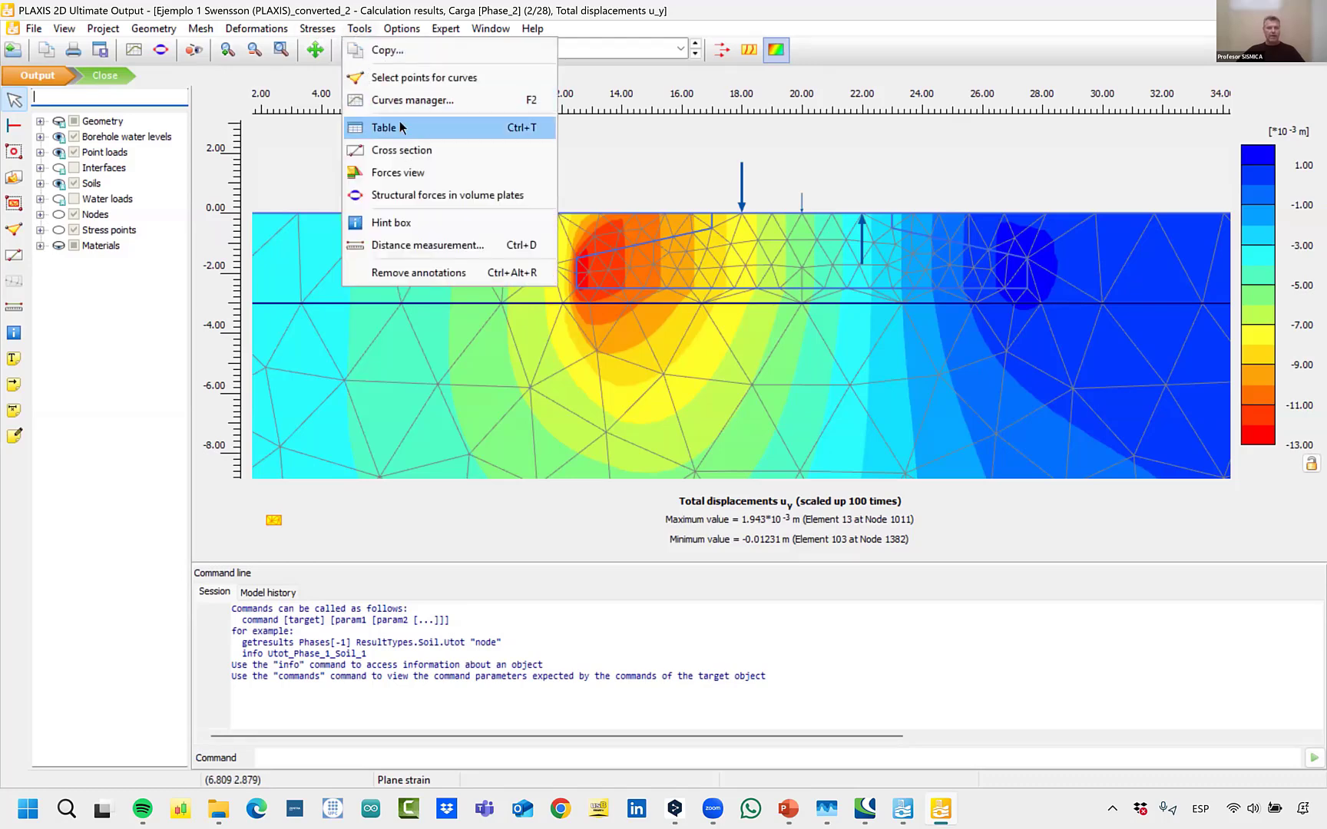
{"action": "key", "text": "Return"}
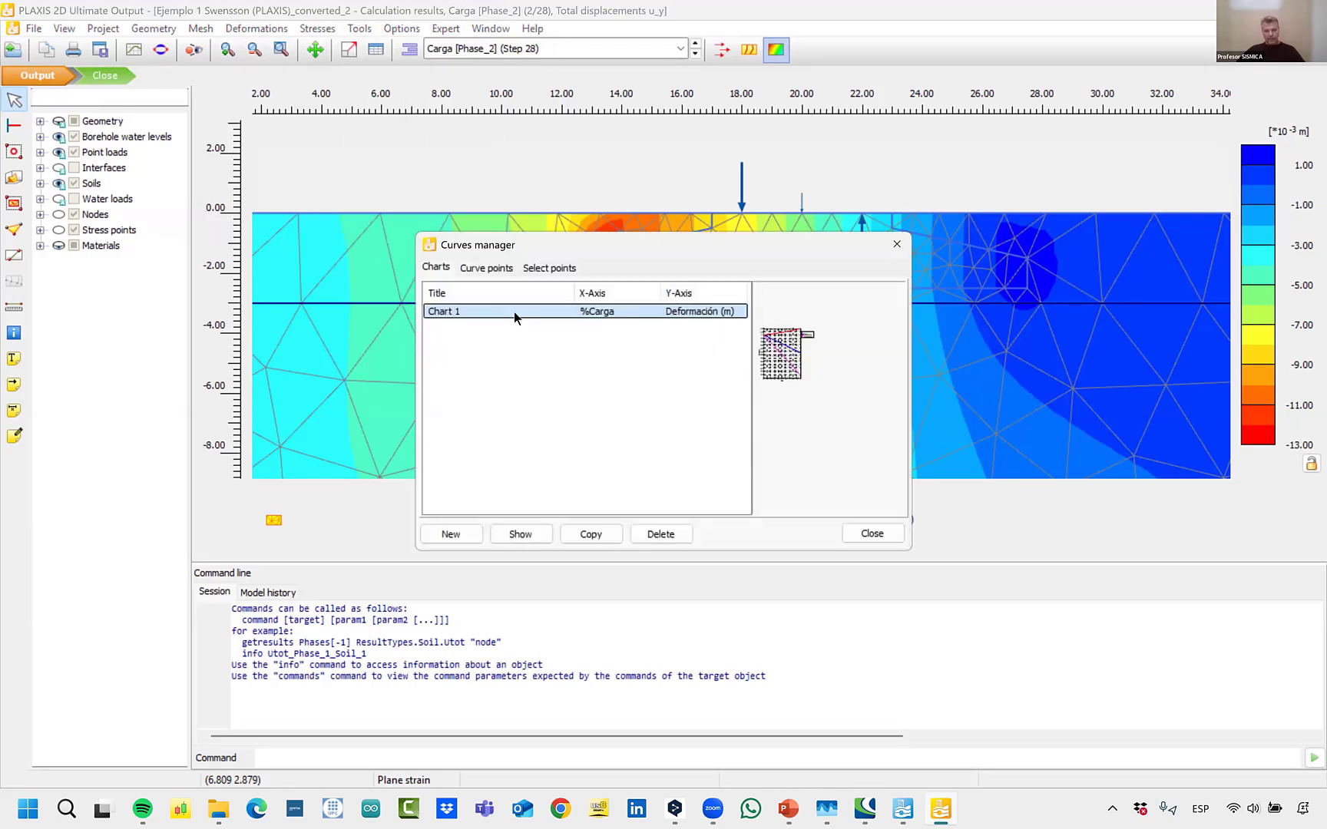
{"action": "double_click", "coordinate": [515, 311]}
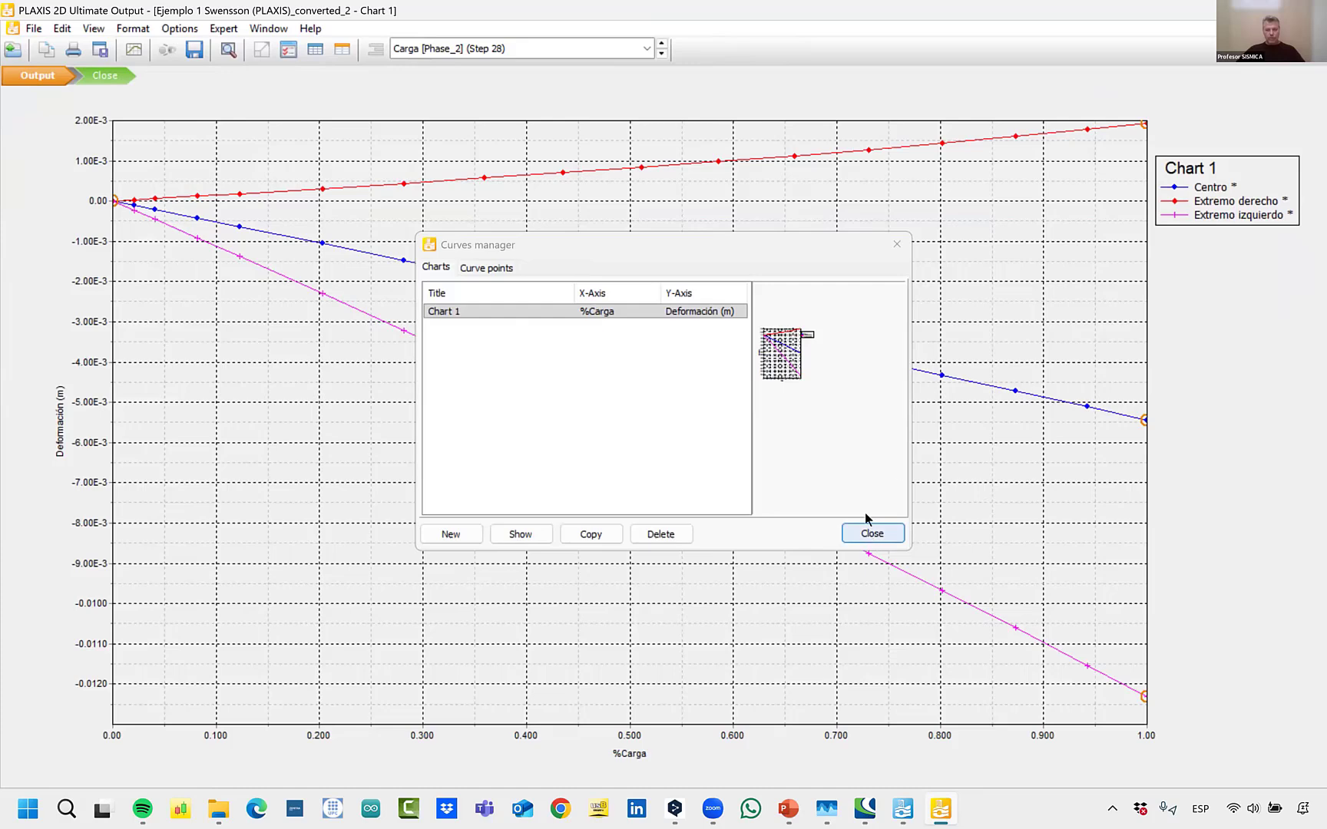
{"action": "left_click", "coordinate": [868, 528]}
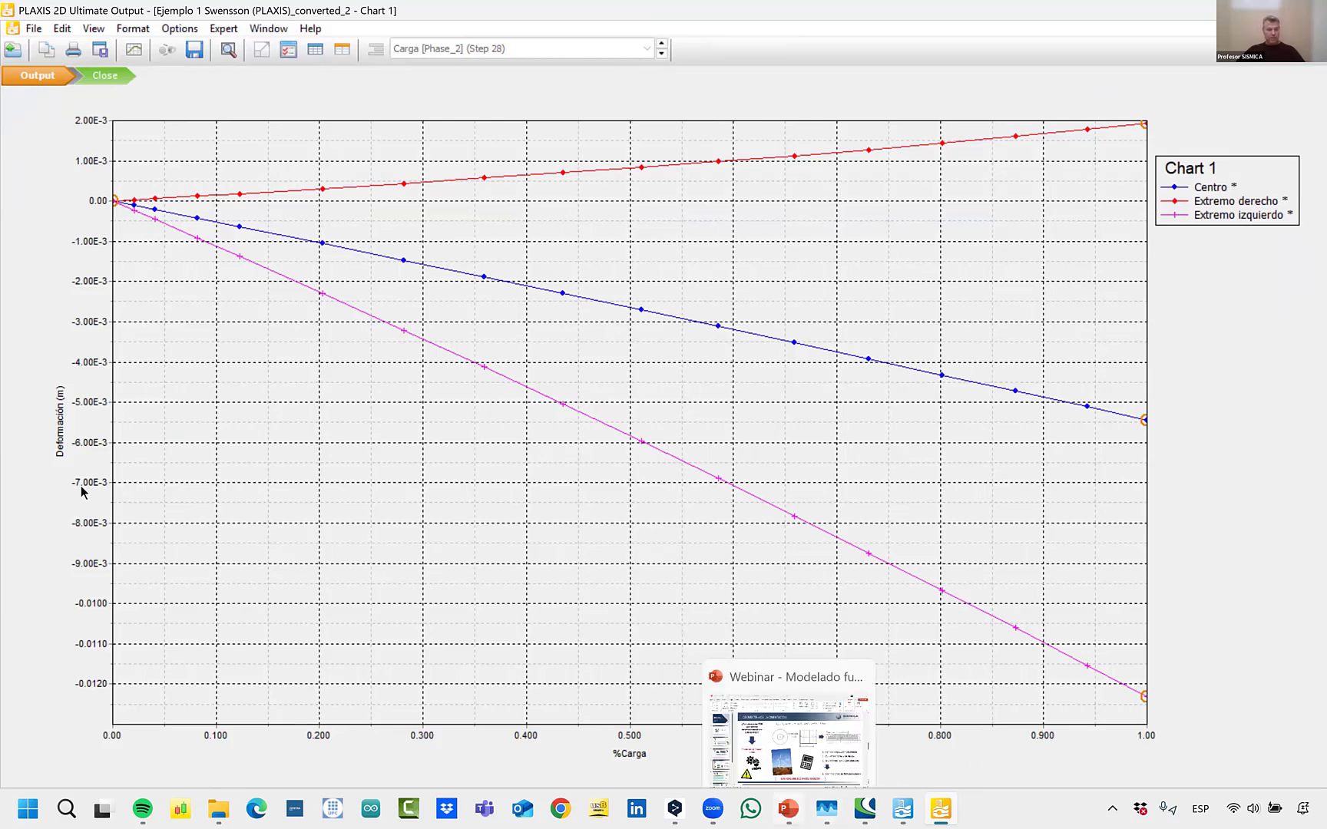
Switch to the webinar presentation in PowerPoint, start the slide show from the current slide and advance to the RESULTADOS slide.
{"action": "left_click", "coordinate": [791, 812]}
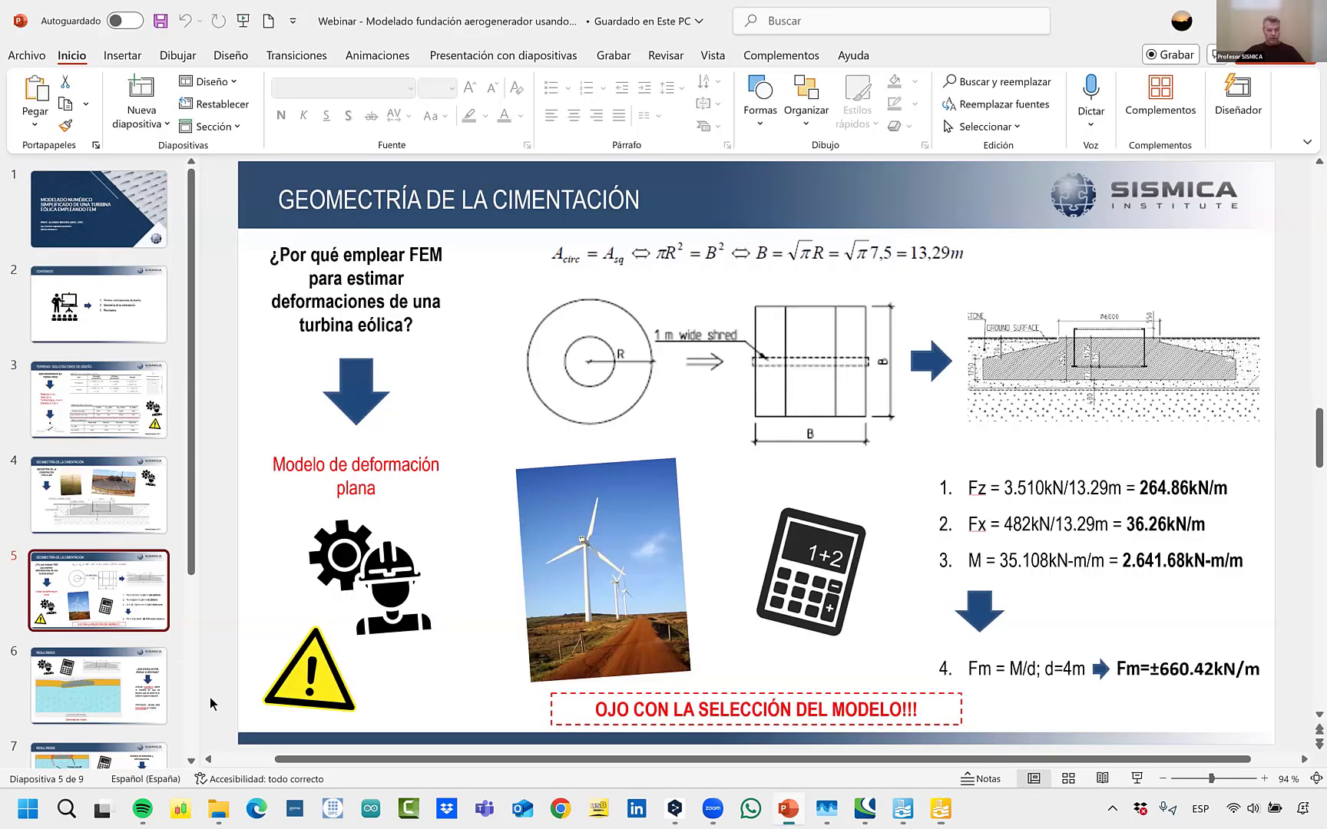
{"action": "left_click", "coordinate": [1136, 778]}
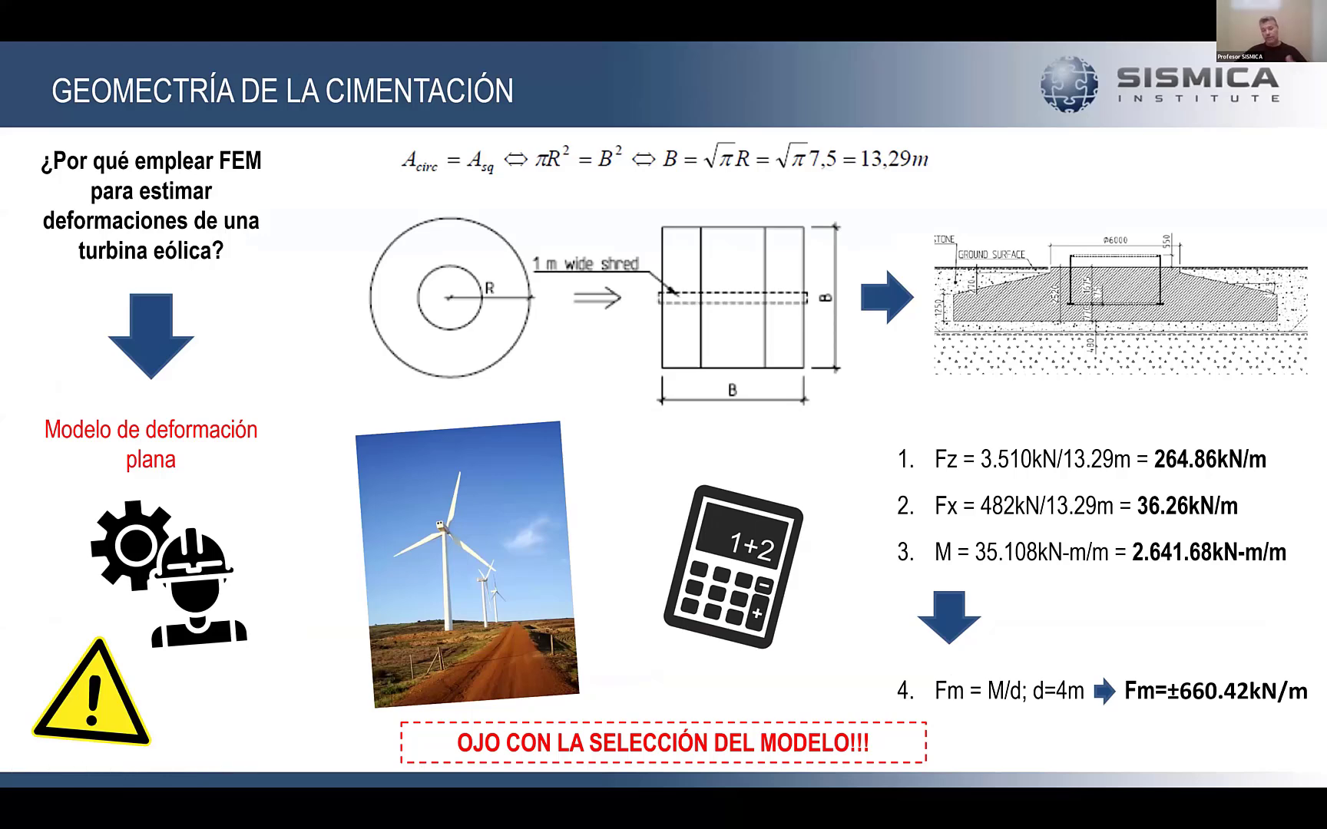
{"action": "key", "text": "Right"}
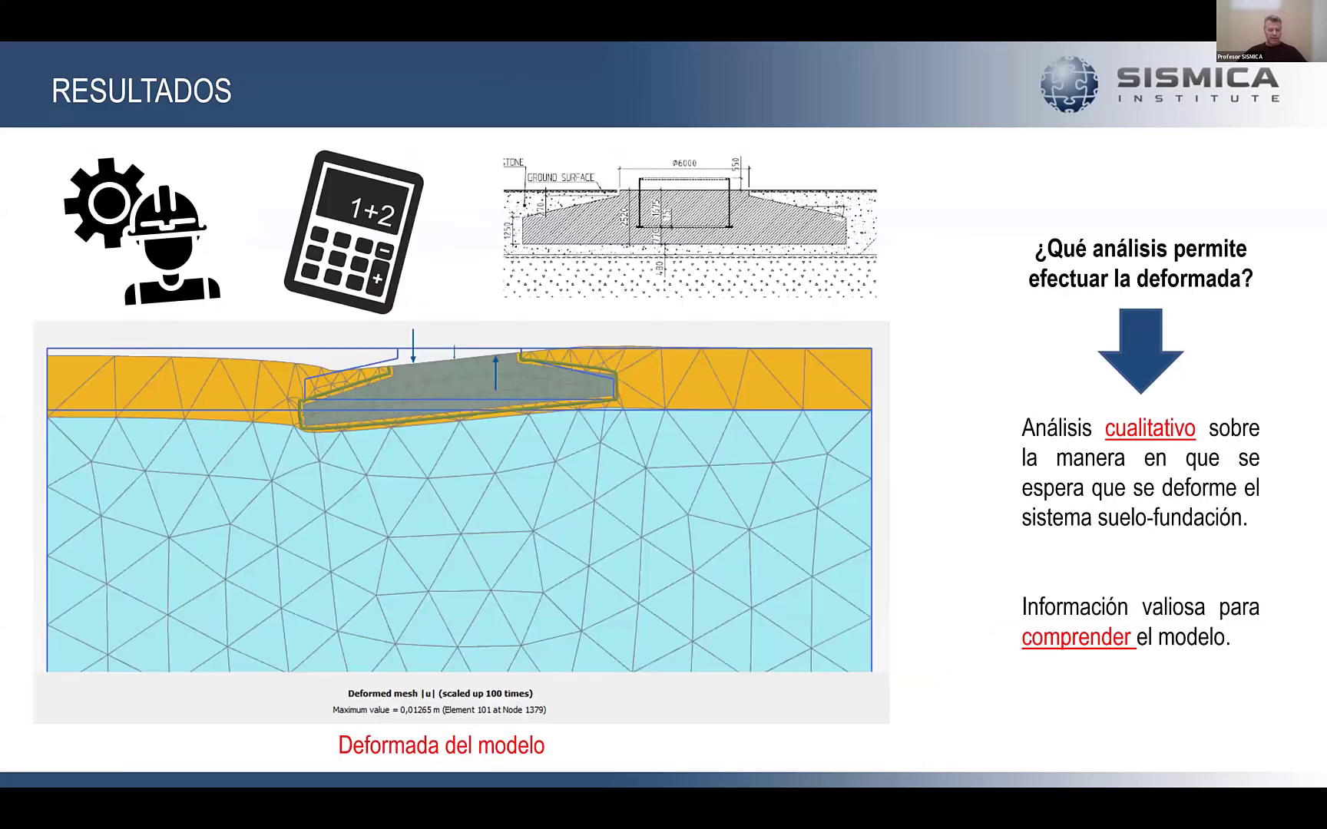